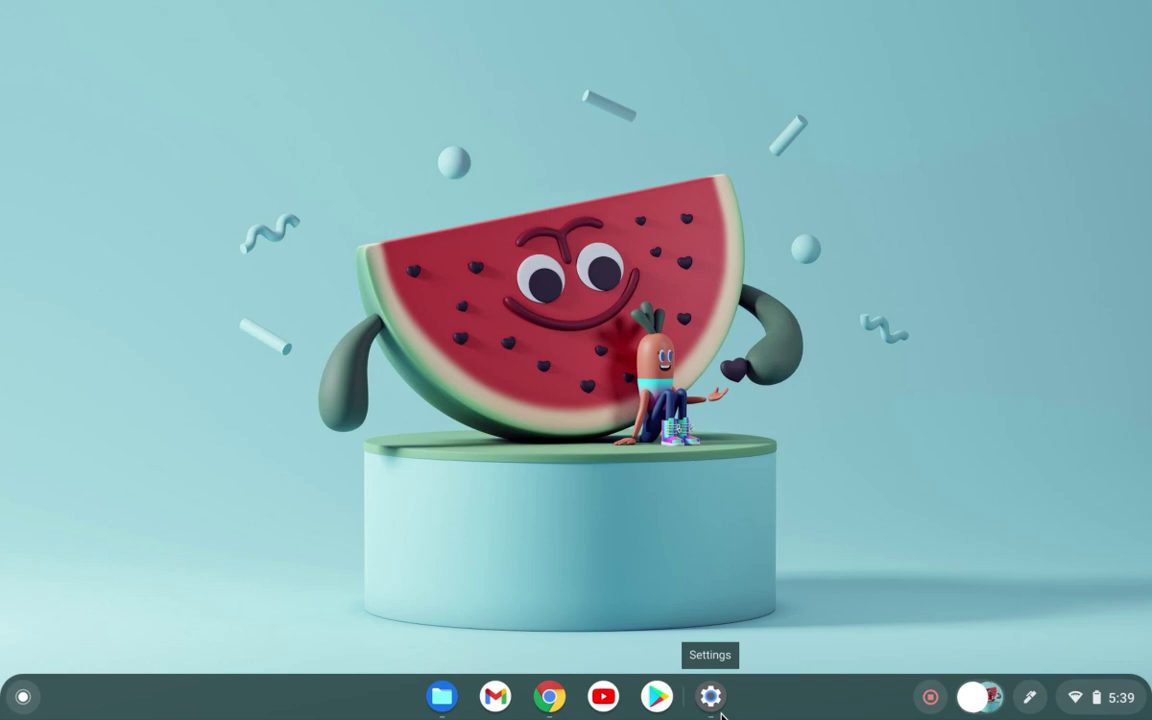
Browse the wallpaper chooser from the desktop menu and close it without changing the wallpaper.
right_click(895, 355)
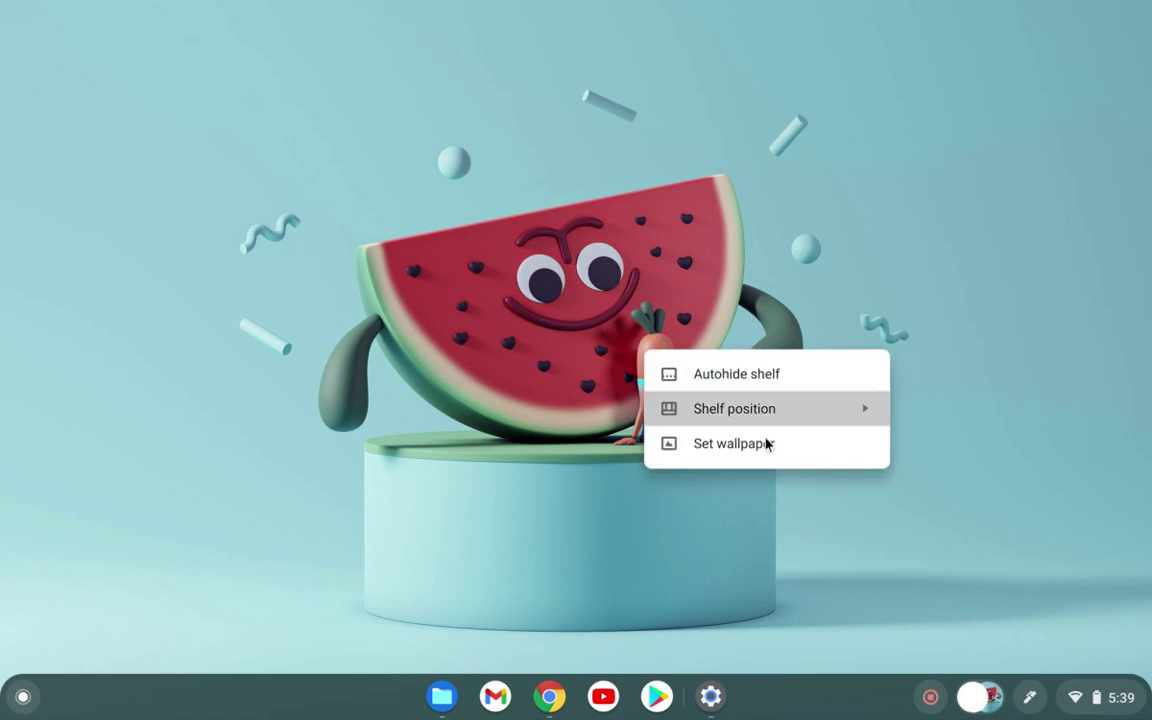
left_click(745, 456)
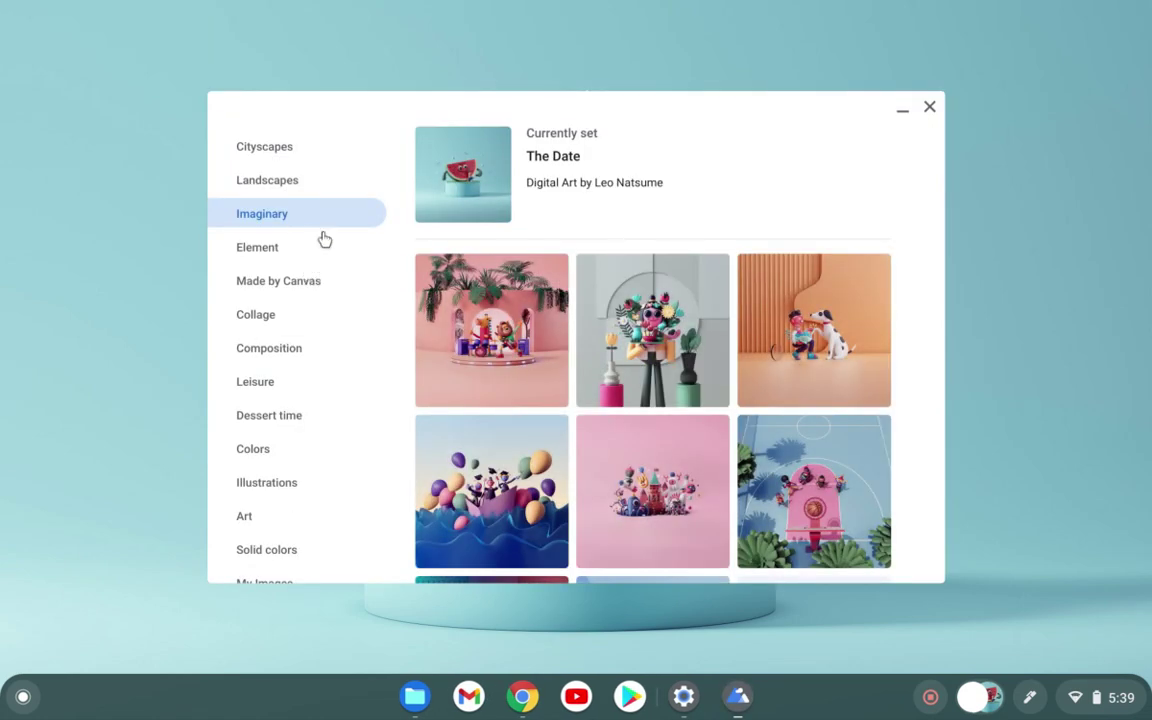
scroll(728, 301, "down", 3)
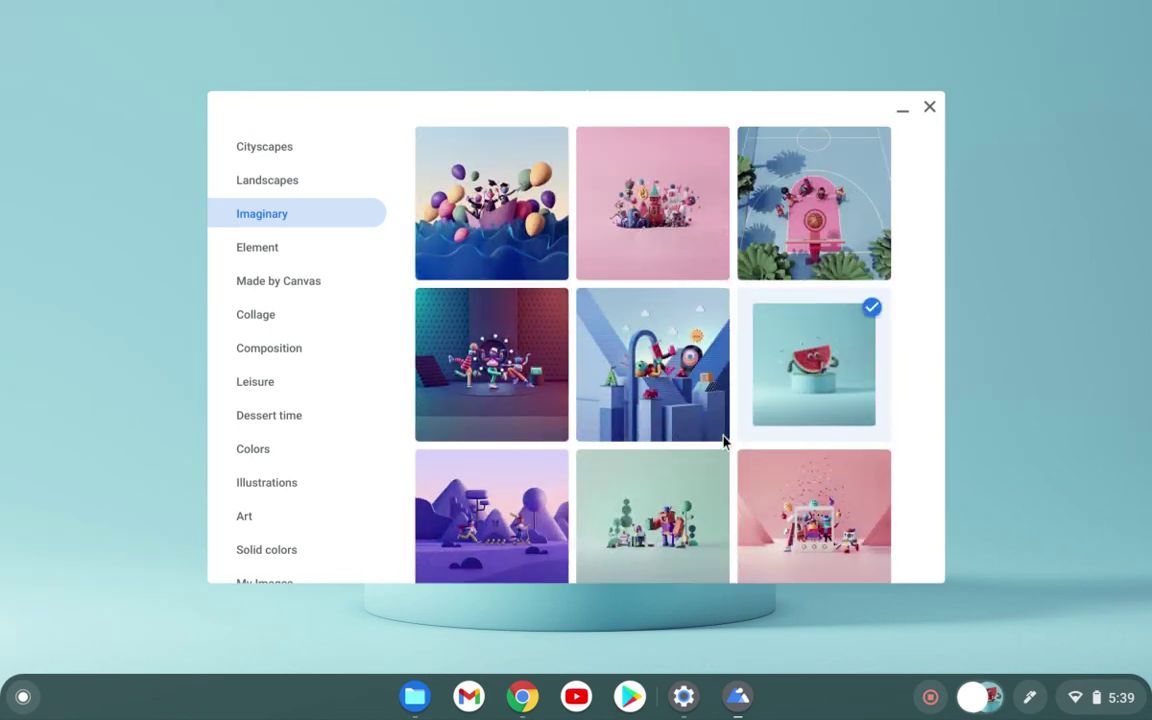
scroll(724, 441, "up", 3)
left_click(930, 108)
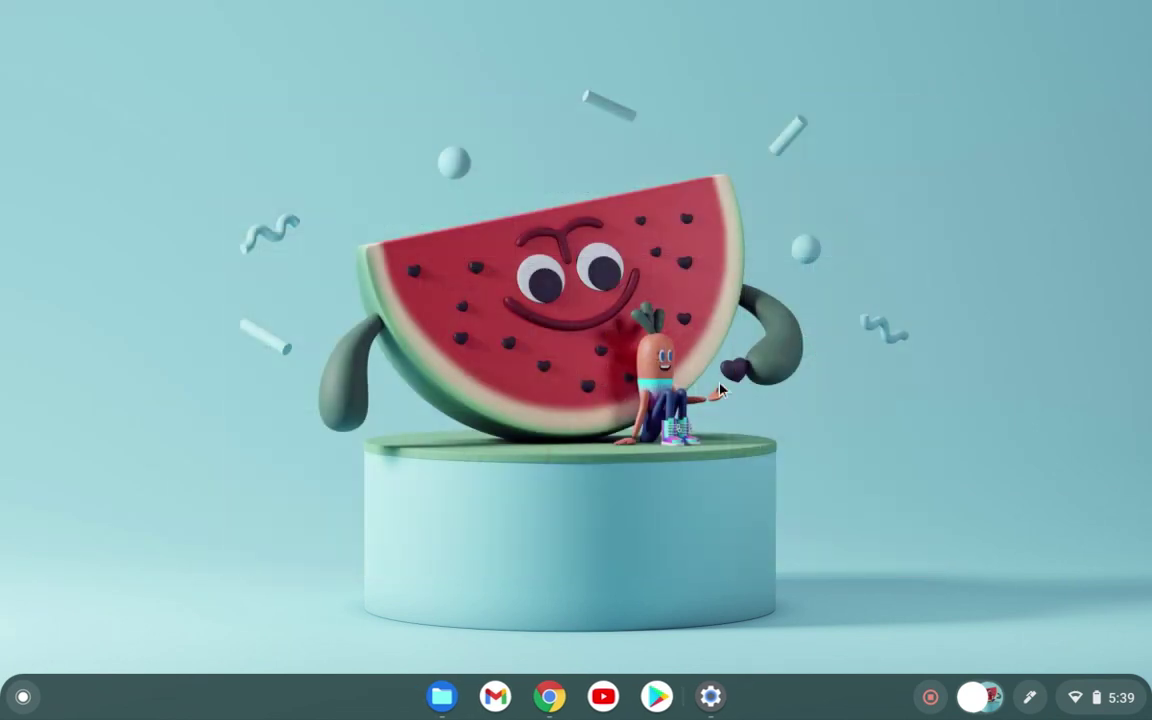
Open Device > Keyboard in Settings and view, then close, the keyboard shortcuts list.
left_click(710, 697)
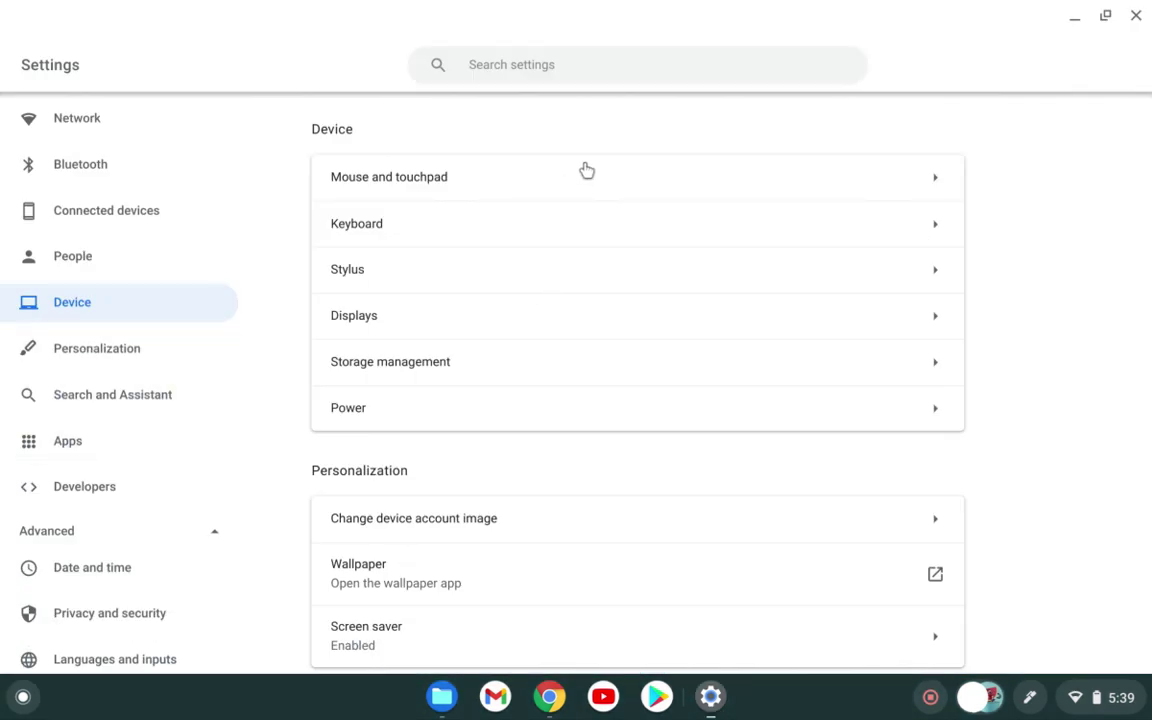
left_click(550, 224)
scroll(553, 530, "down", 2)
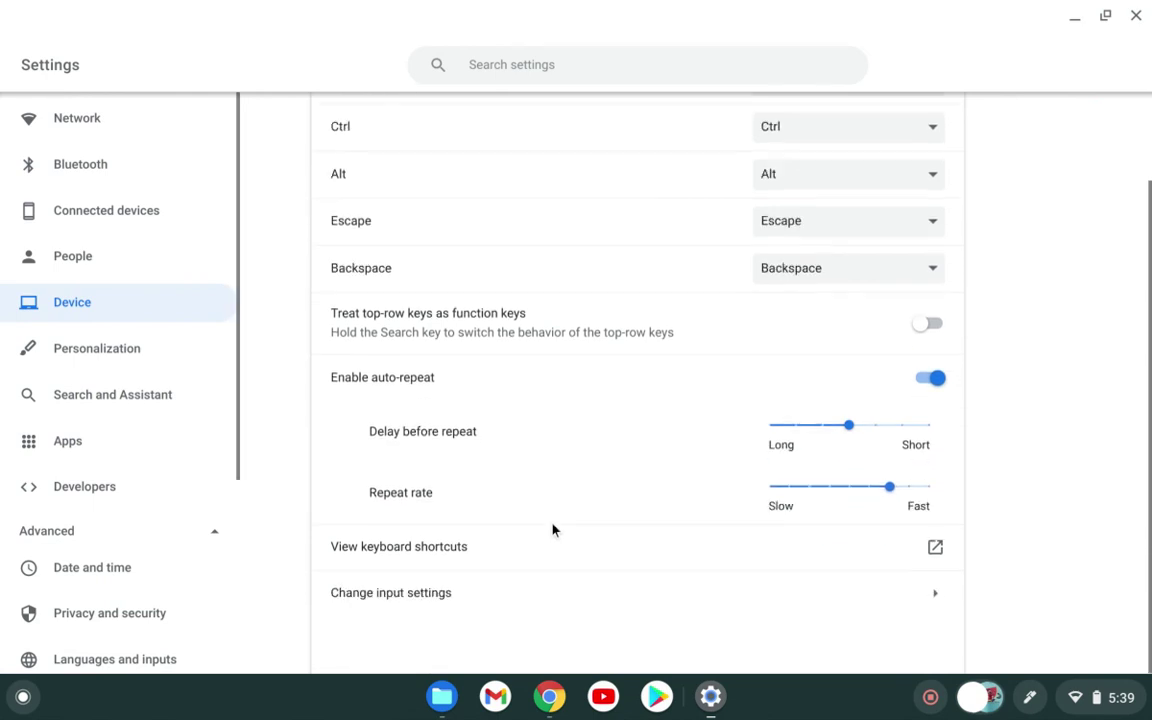
left_click(936, 556)
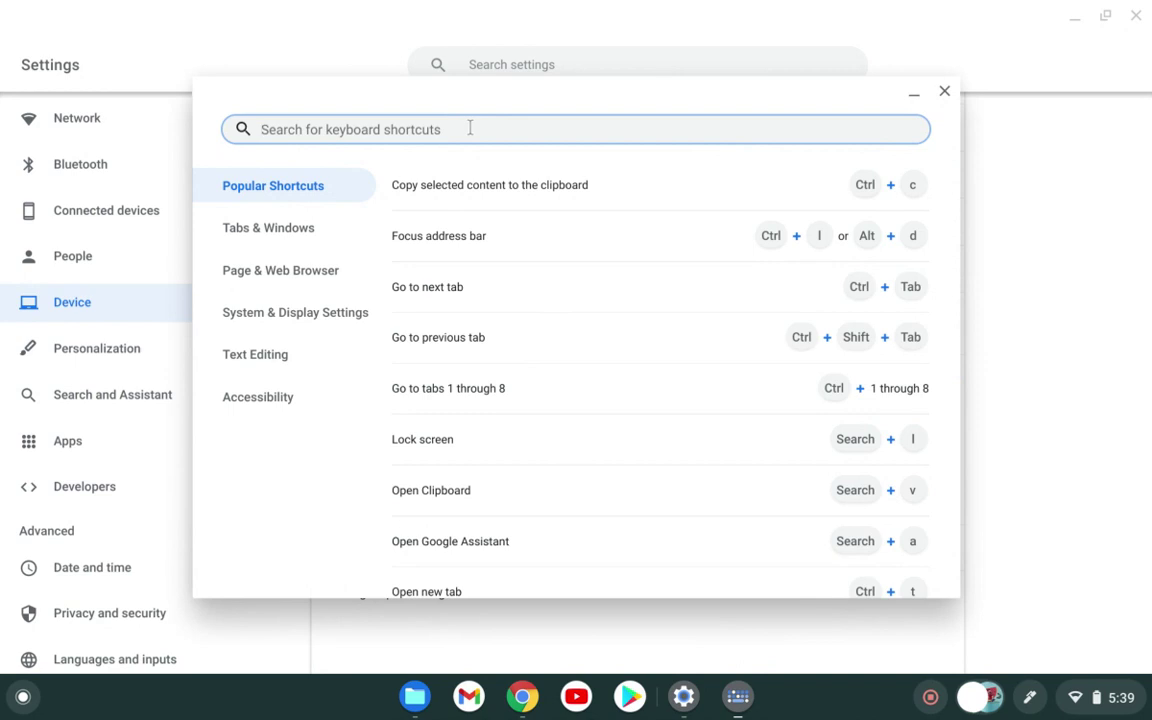
left_click(944, 92)
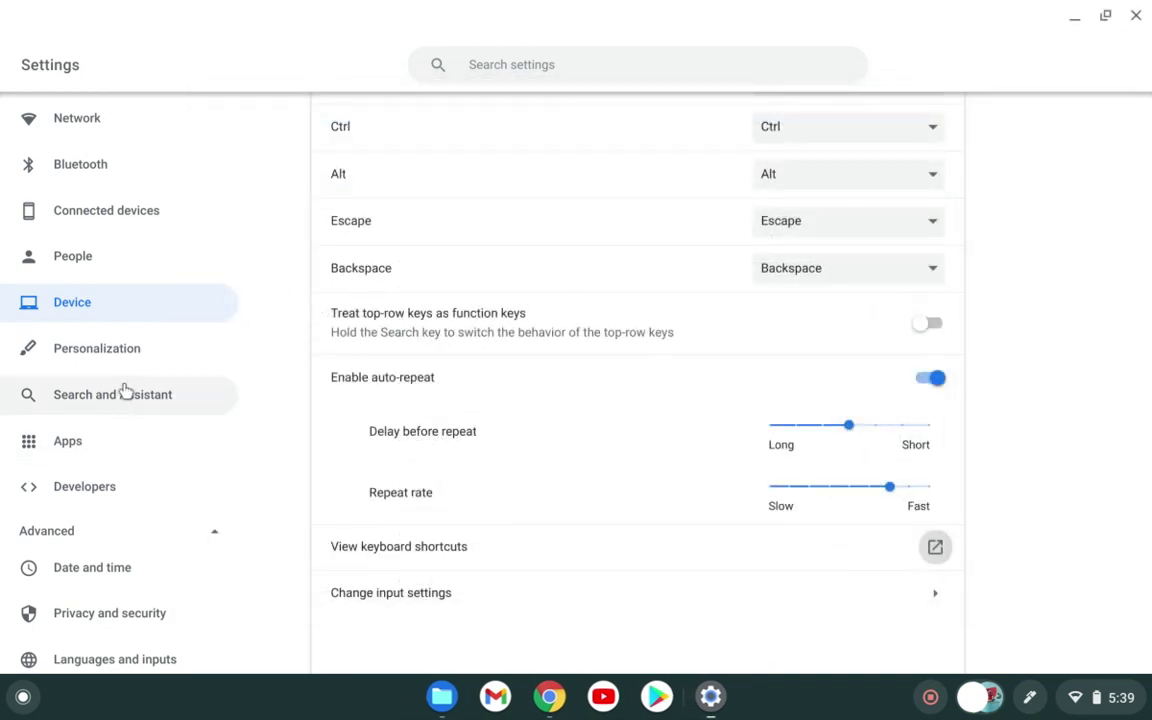
Check Google Assistant's Ok Google options, keeping On (Recommended), then go to Developers.
left_click(145, 413)
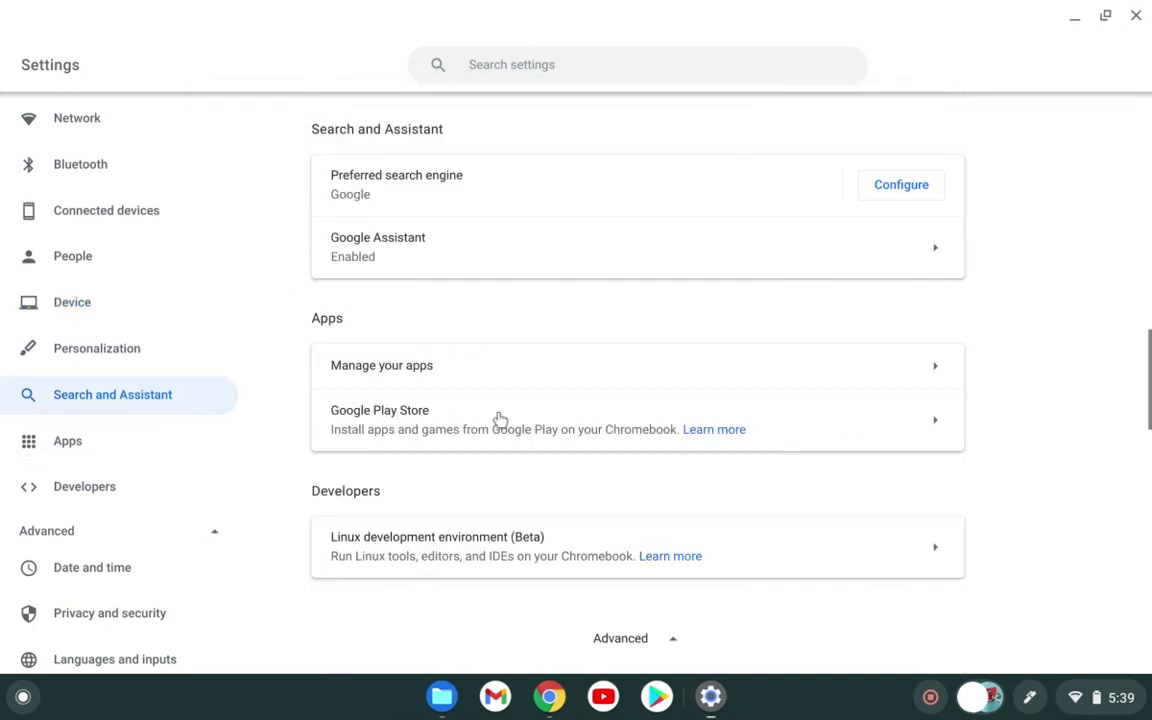
left_click(535, 266)
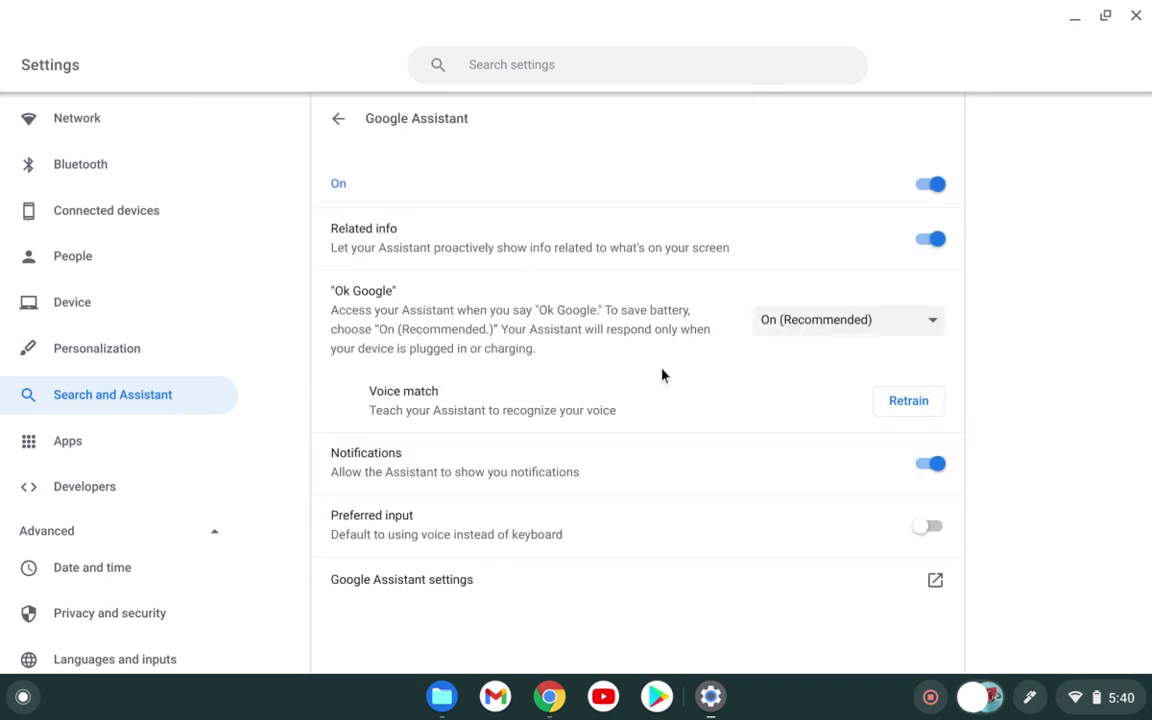
left_click(850, 319)
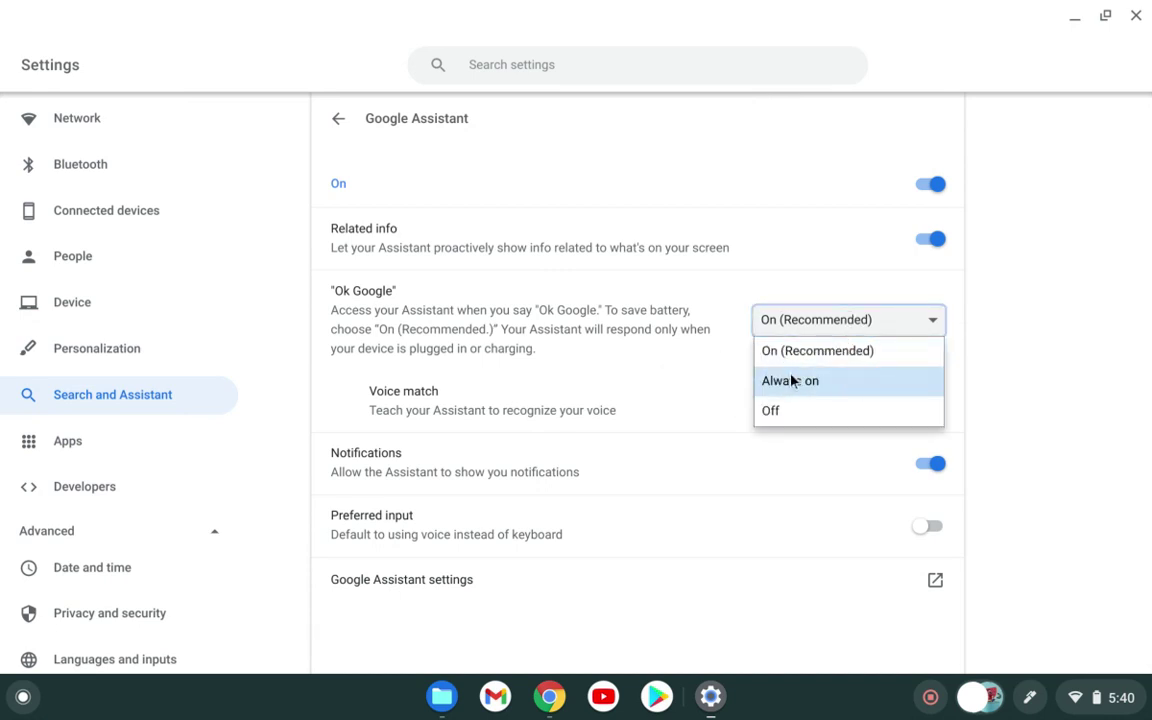
left_click(641, 375)
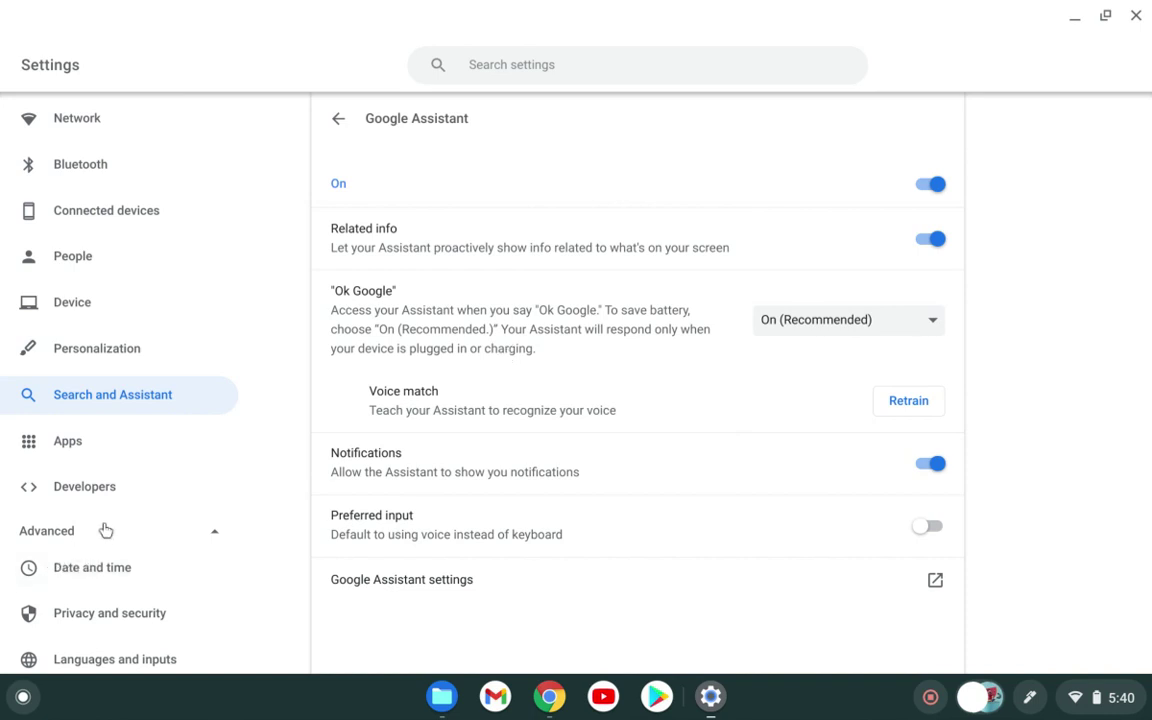
left_click(133, 500)
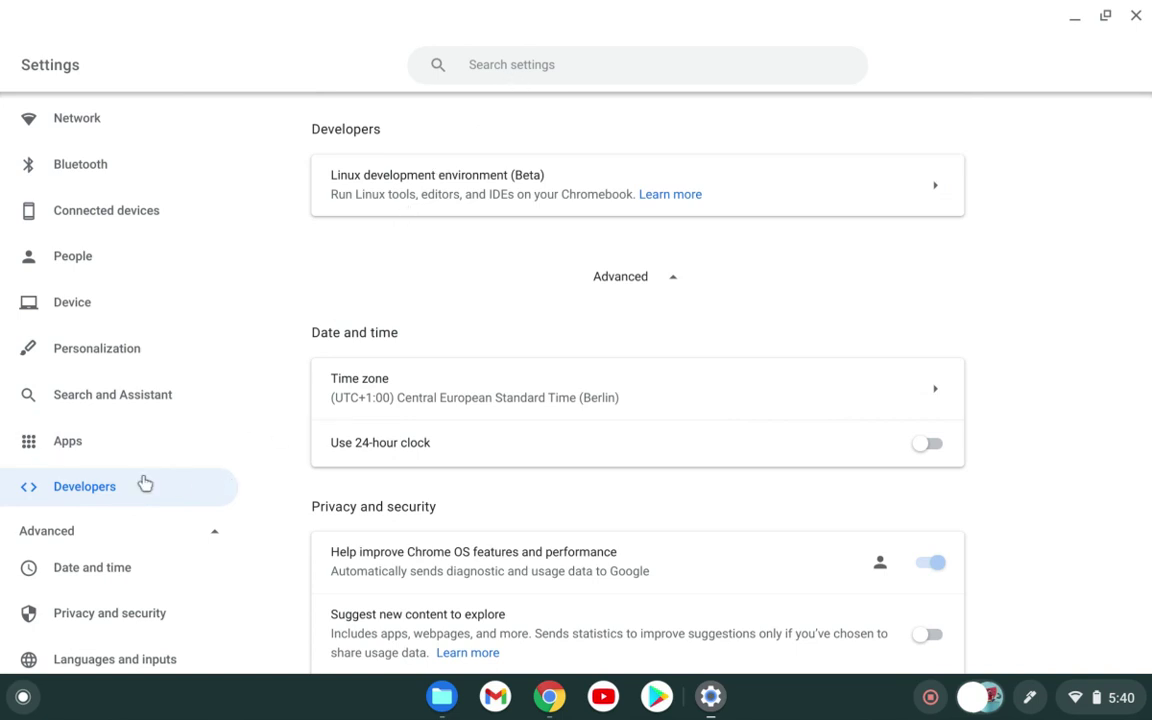
Launch and close the Scan app from Printing settings, then minimize Settings to the desktop.
scroll(124, 500, "down", 3)
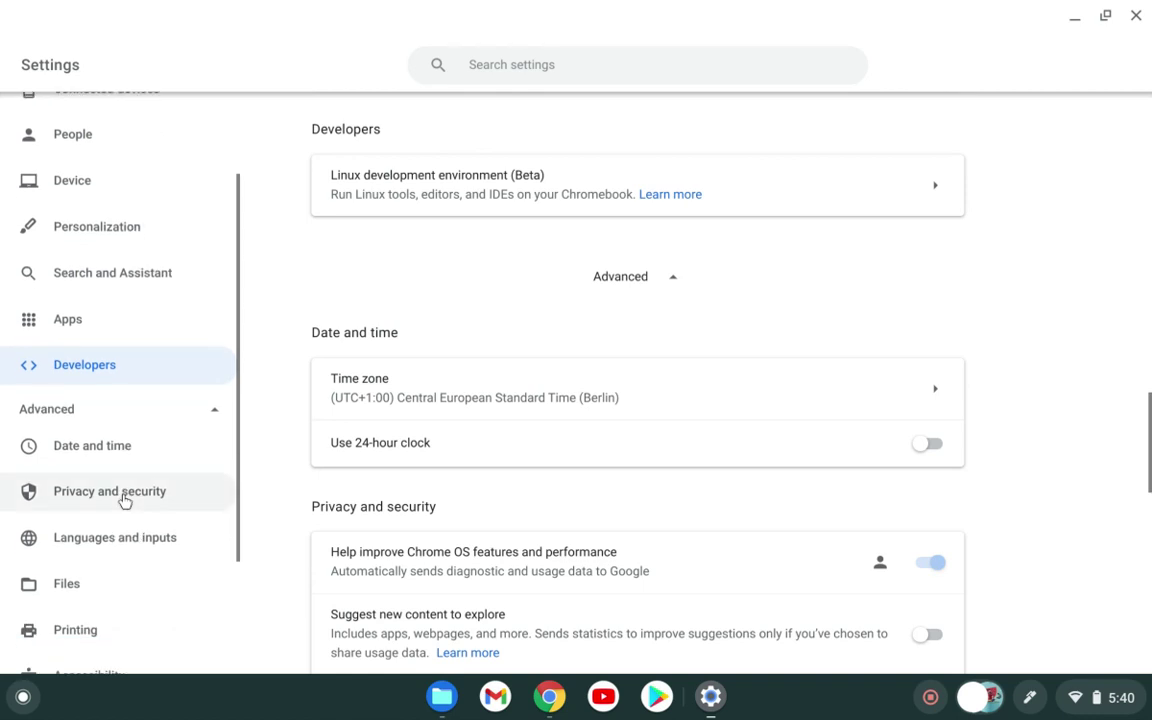
scroll(103, 605, "down", 2)
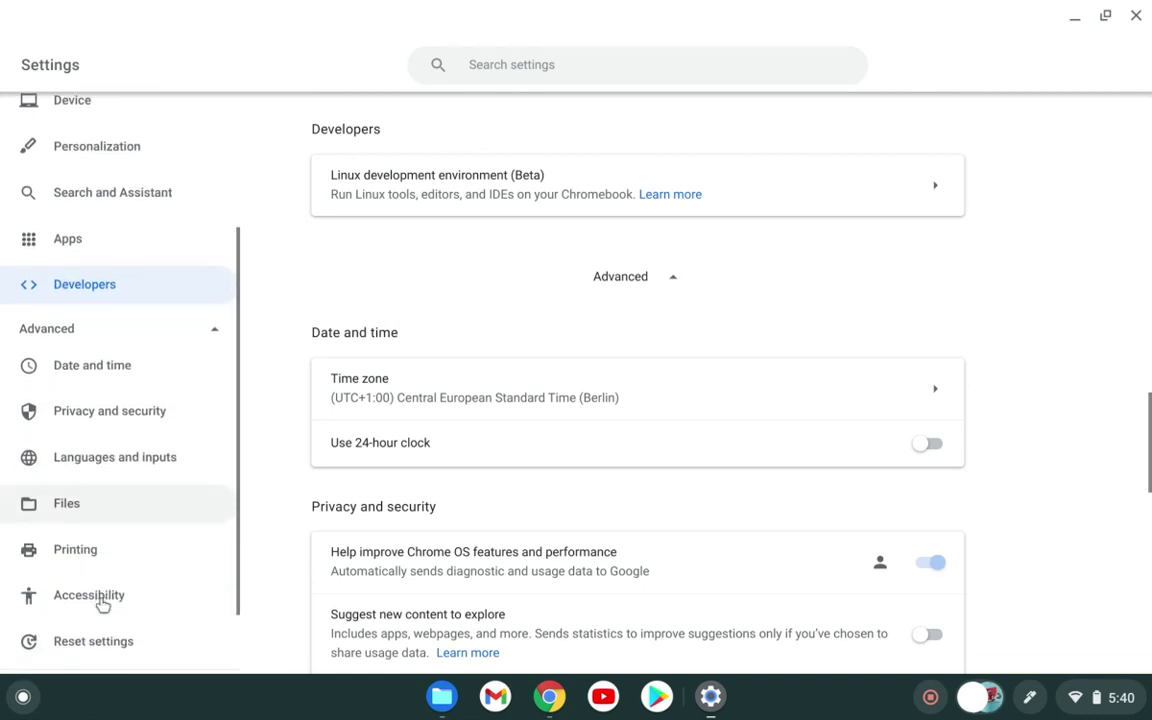
left_click(130, 539)
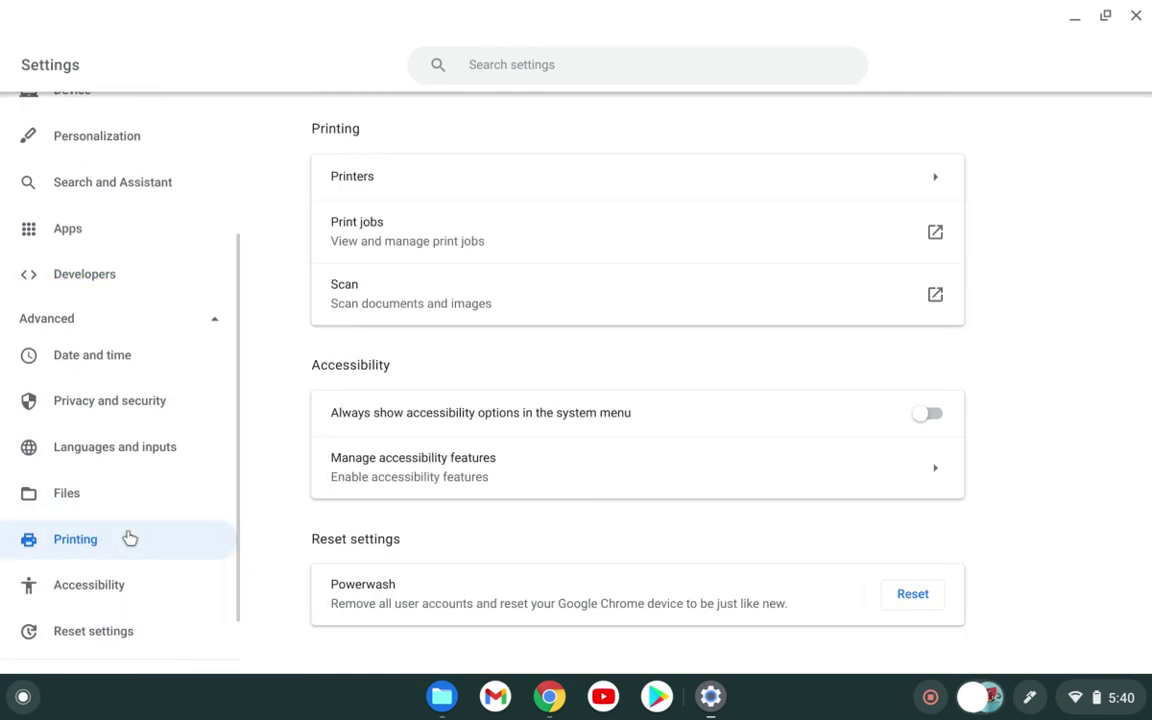
left_click(412, 296)
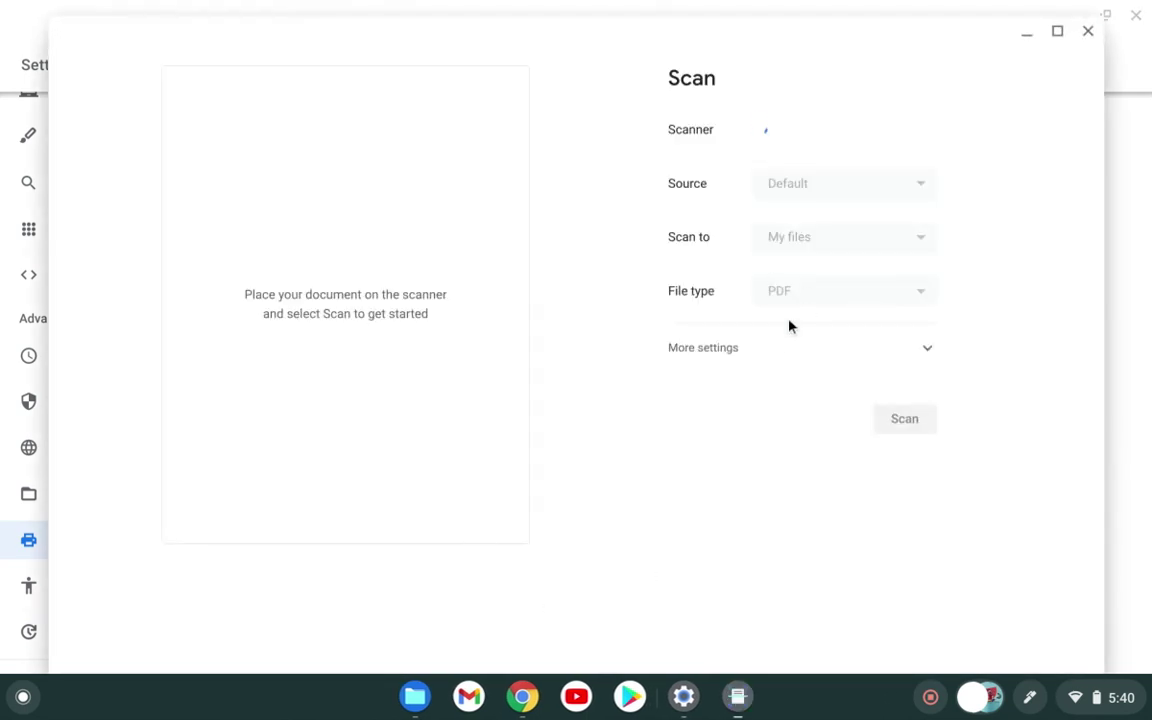
left_click(1088, 31)
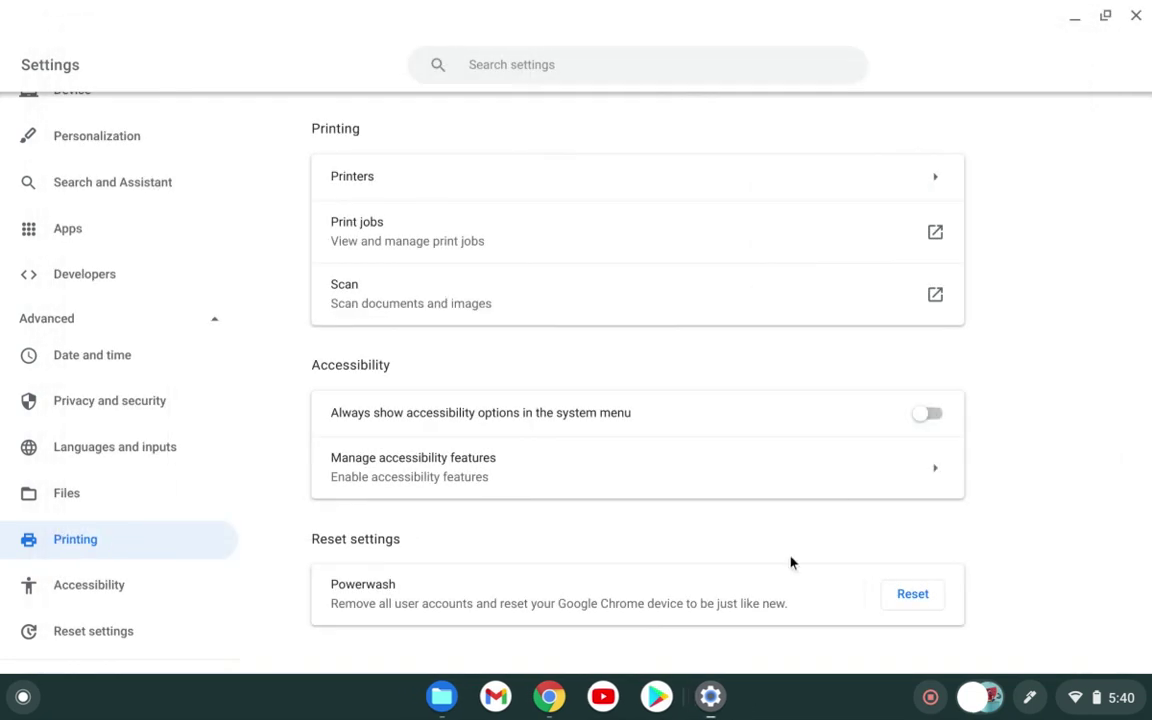
left_click(720, 710)
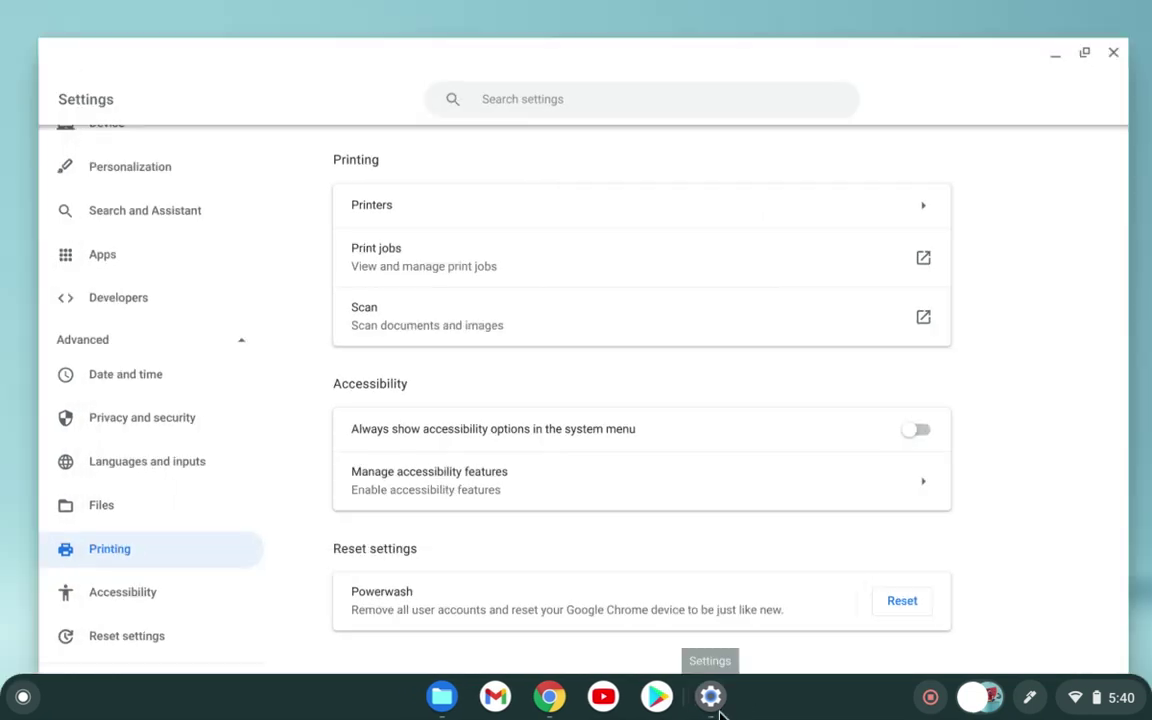
left_click(437, 705)
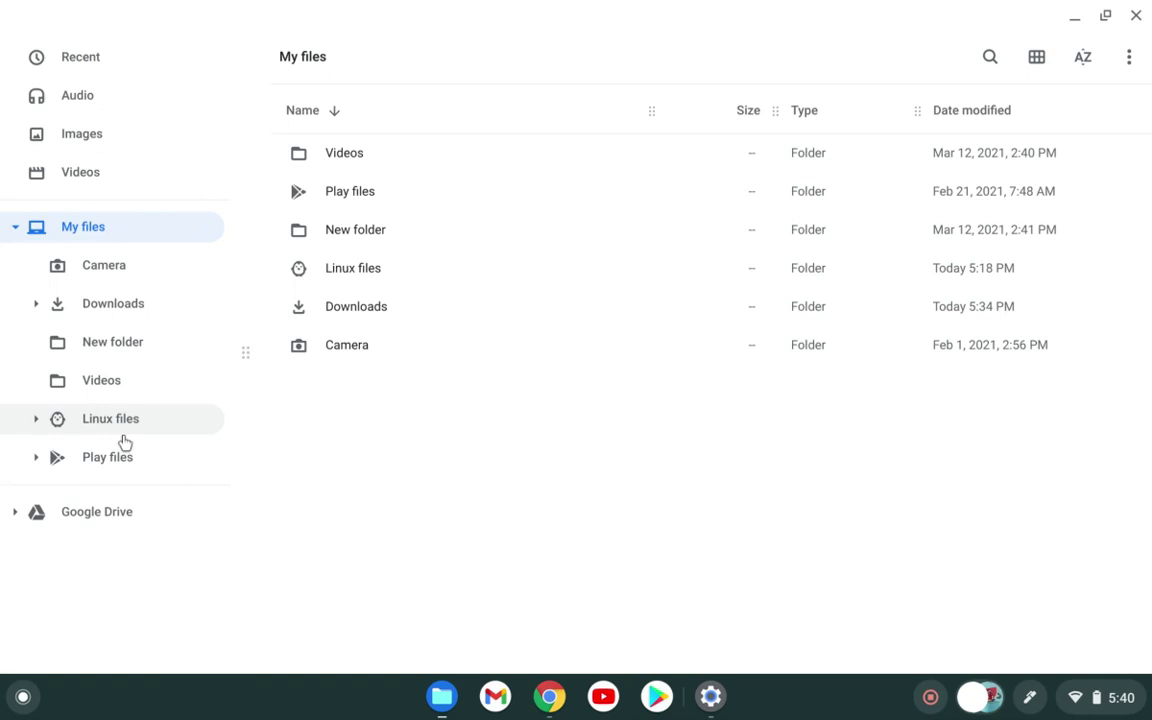
right_click(102, 237)
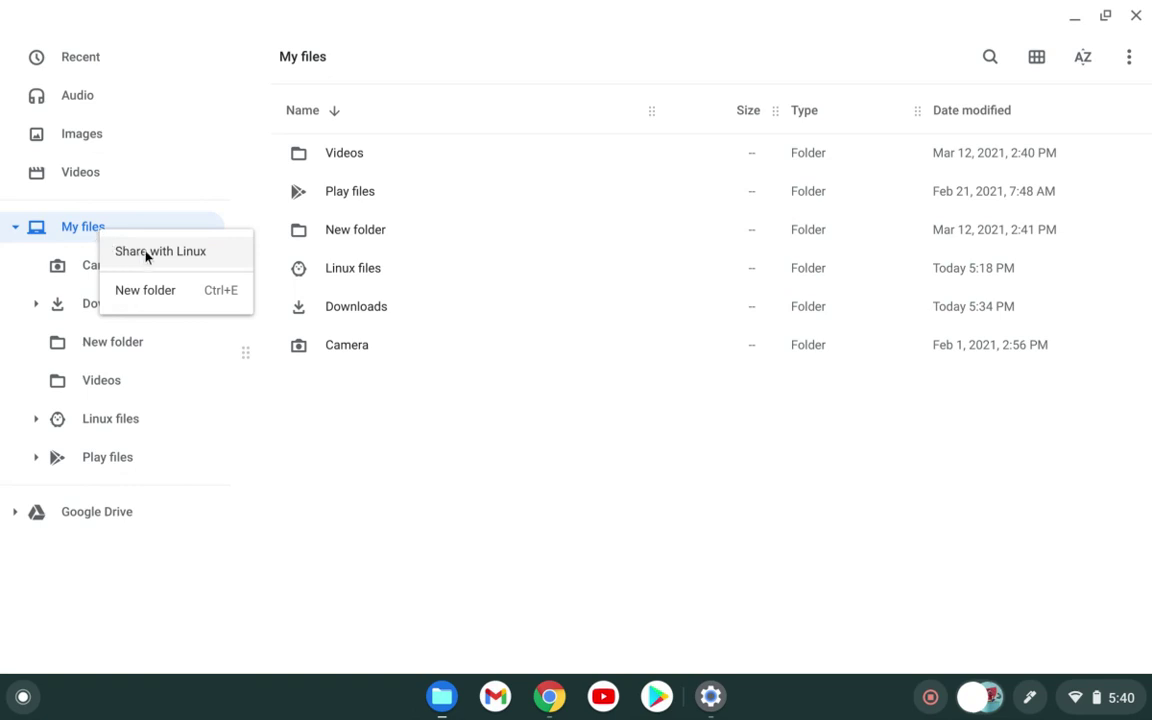
right_click(90, 504)
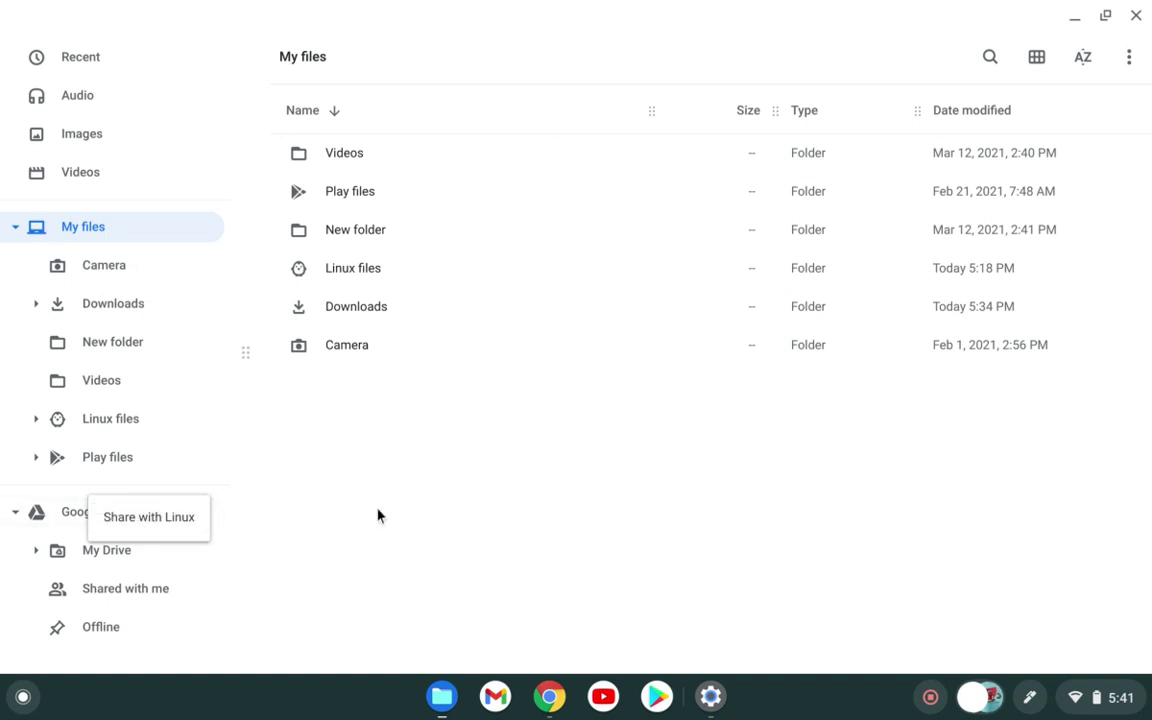
left_click(417, 564)
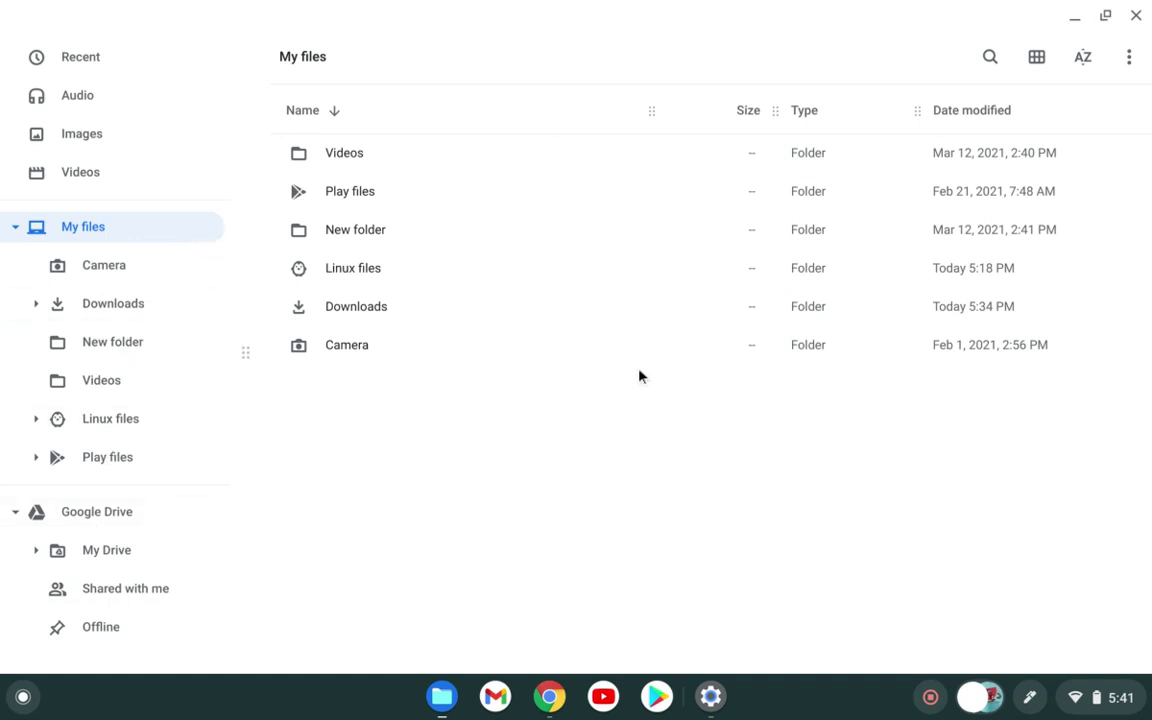
left_click(1136, 15)
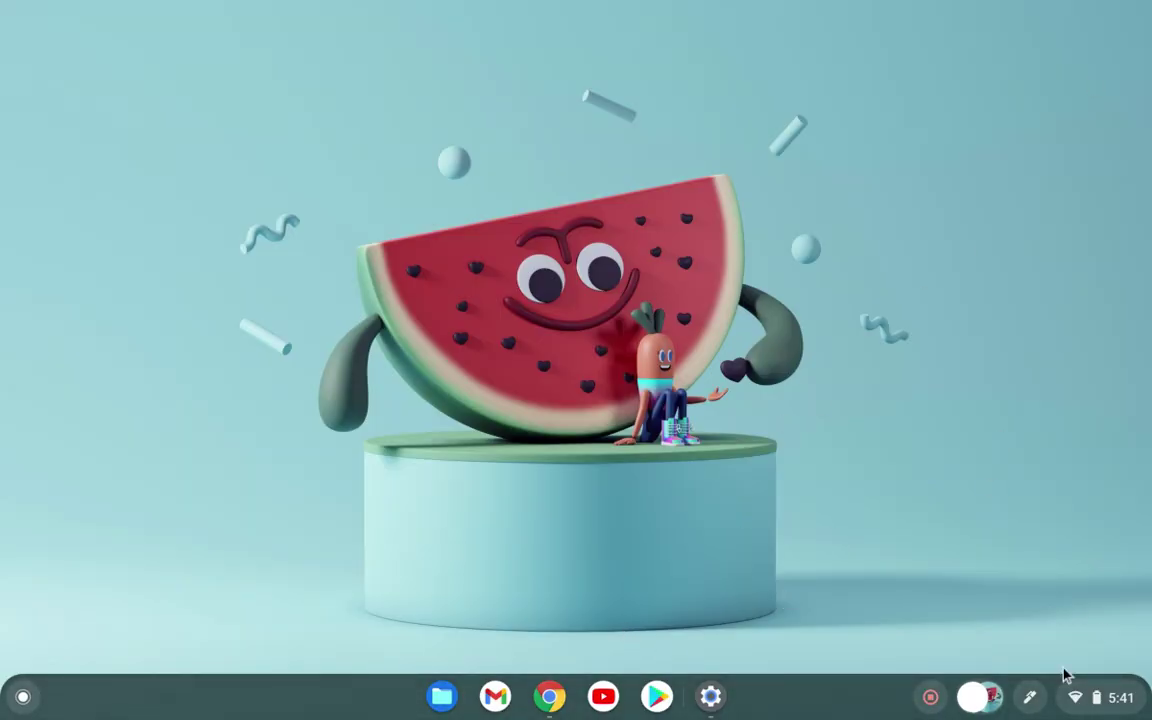
Hide, then re-show, Tote previews of the screen capture and Unbenanntes Dokument.pdf, and close the panel.
left_click(993, 700)
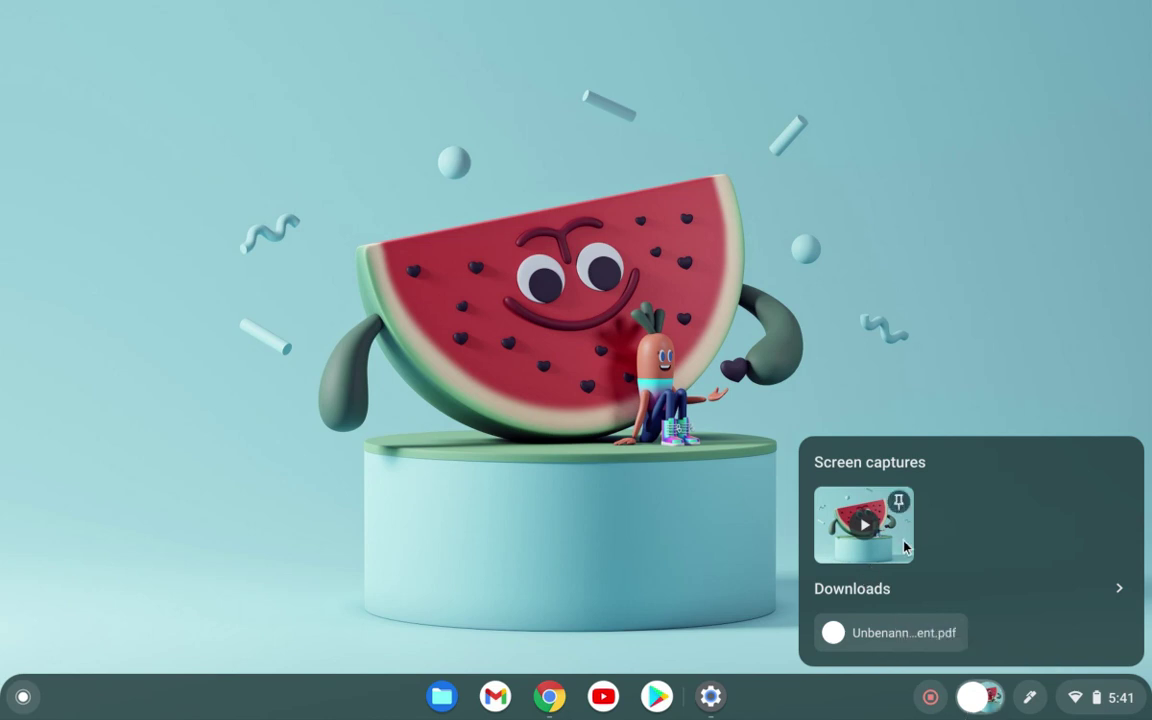
right_click(990, 708)
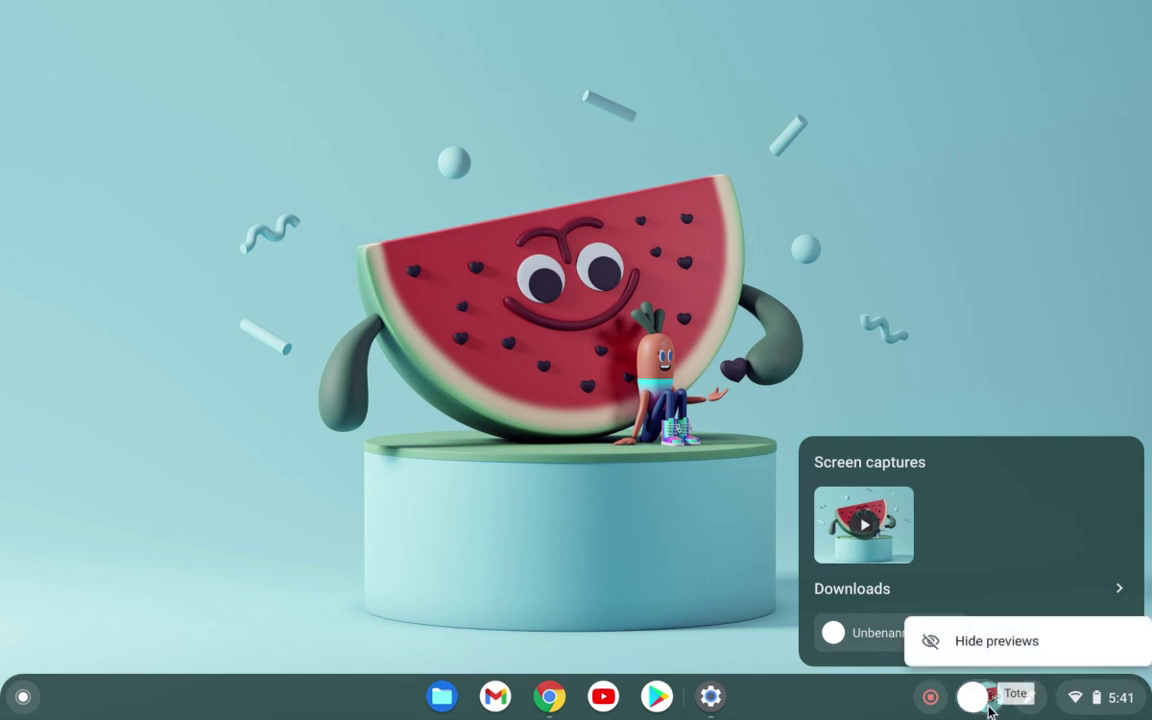
left_click(1015, 632)
right_click(986, 700)
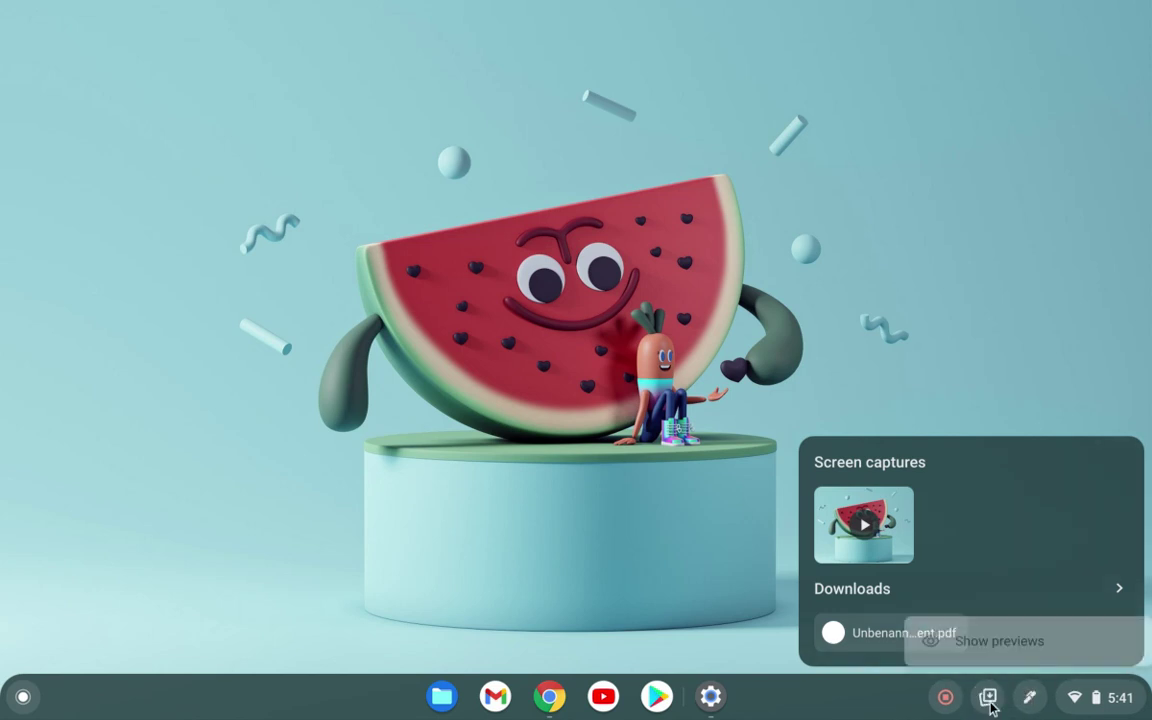
left_click(1003, 638)
left_click(641, 530)
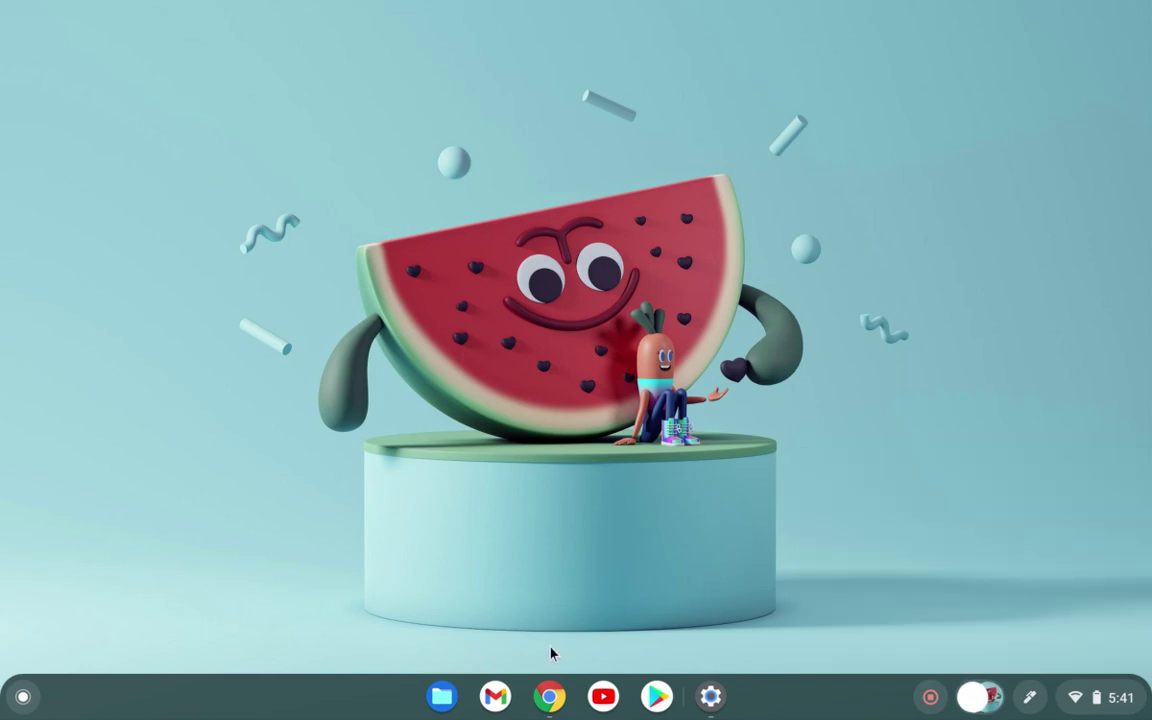
Open The Verge in Chrome, glance at overview of windows and desks, and return to it.
left_click(548, 695)
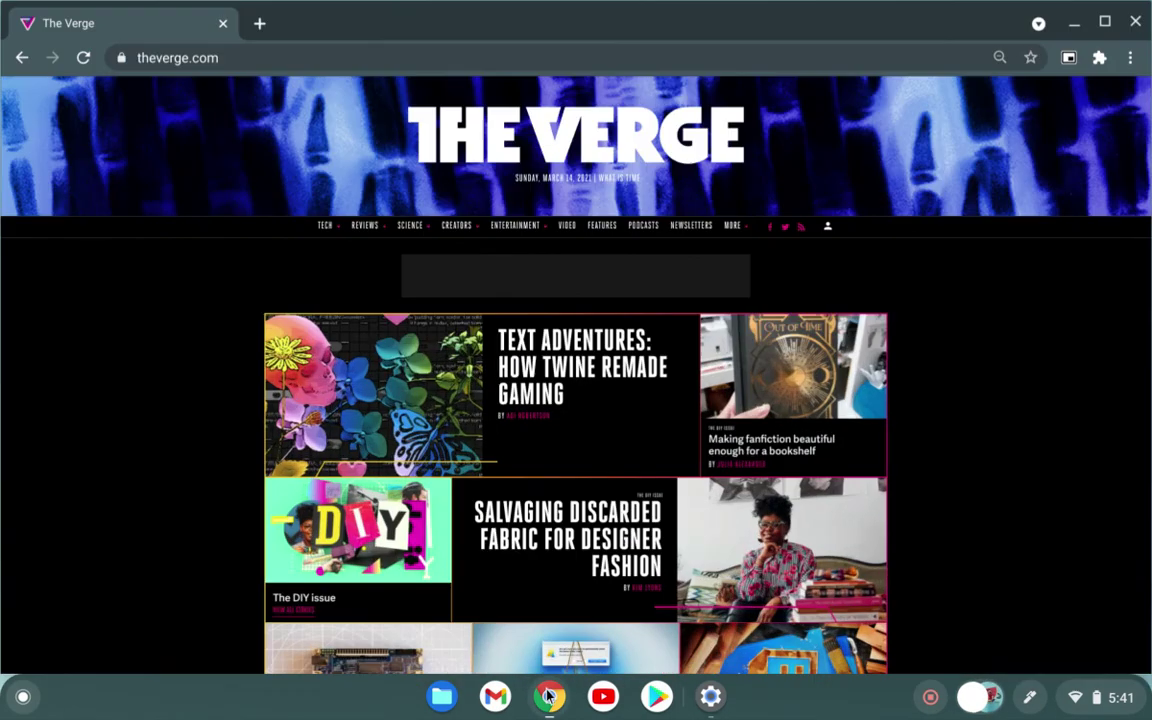
right_click(362, 29)
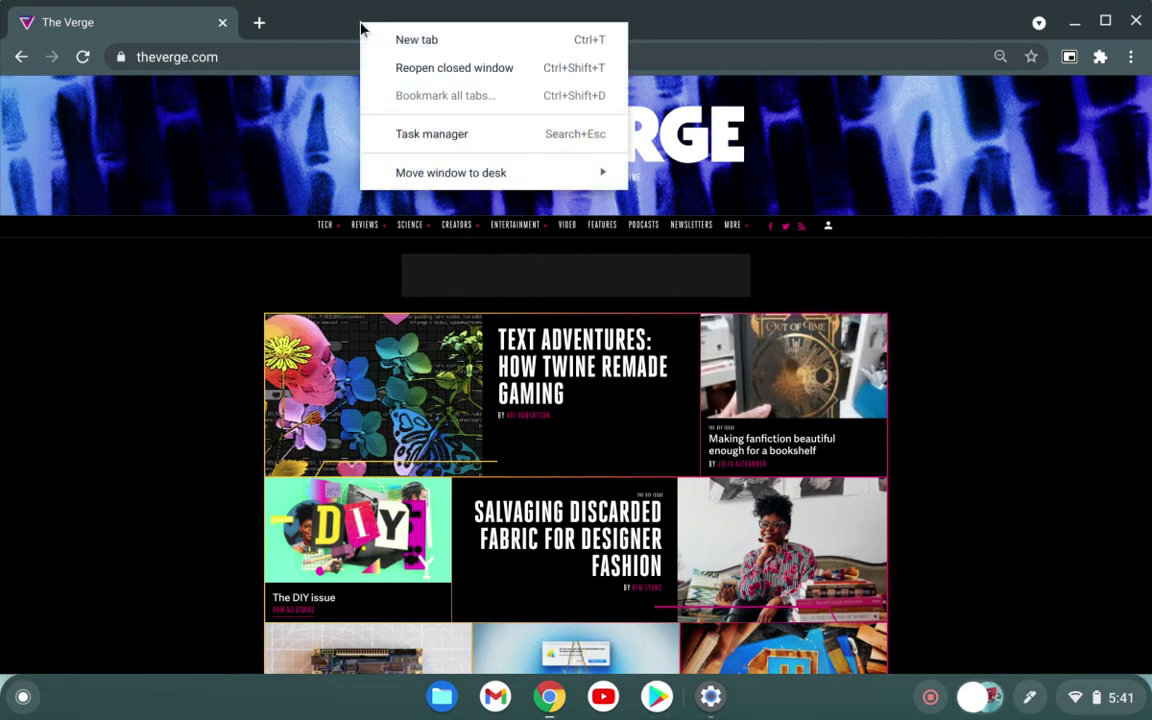
left_click(140, 333)
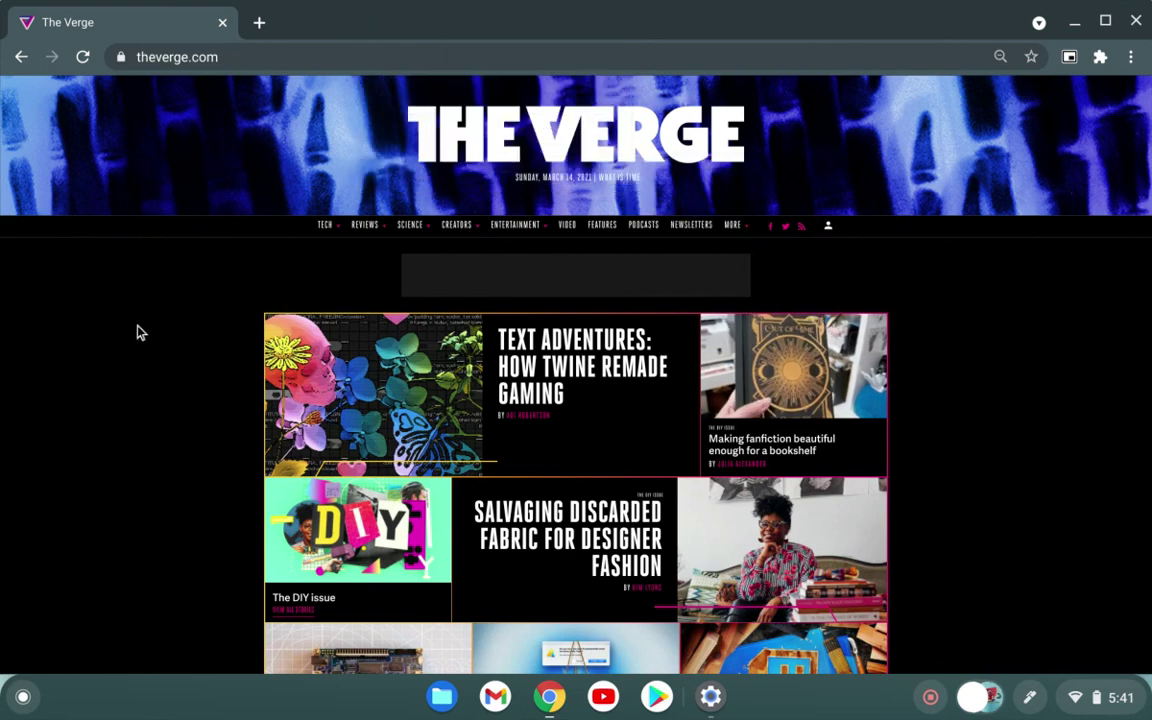
key("F5")
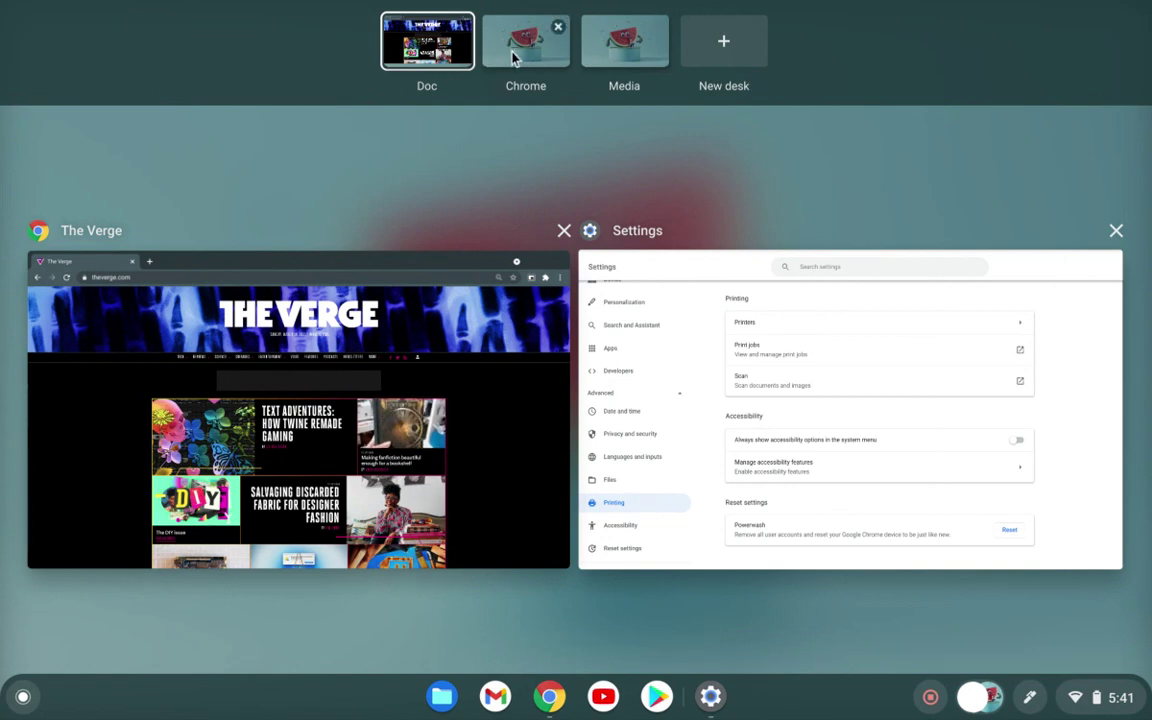
left_click(396, 265)
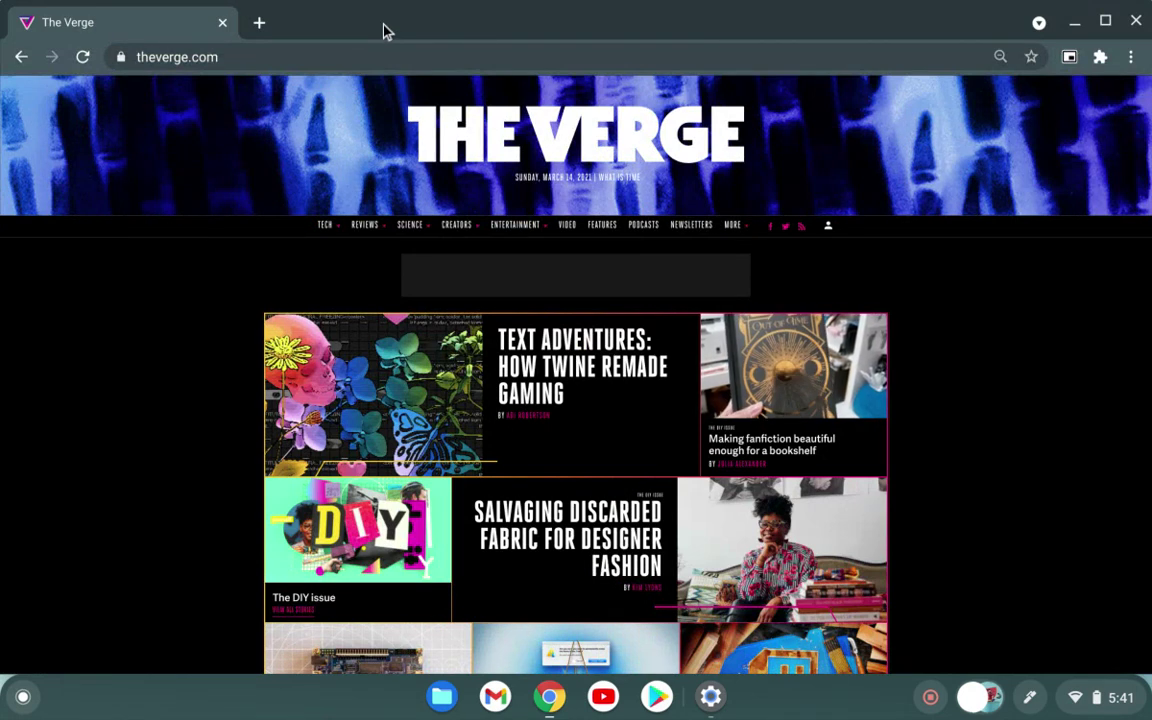
Move The Verge window to the Chrome desk and switch between desks back to the empty one.
right_click(334, 22)
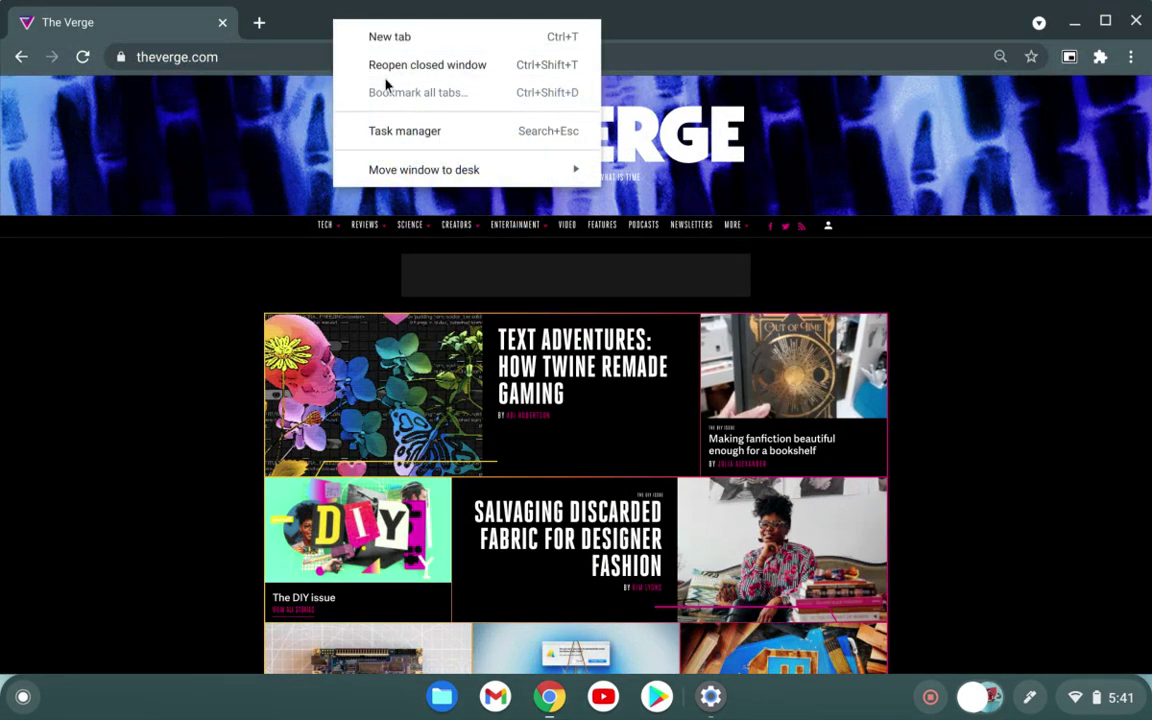
mouse_move(378, 170)
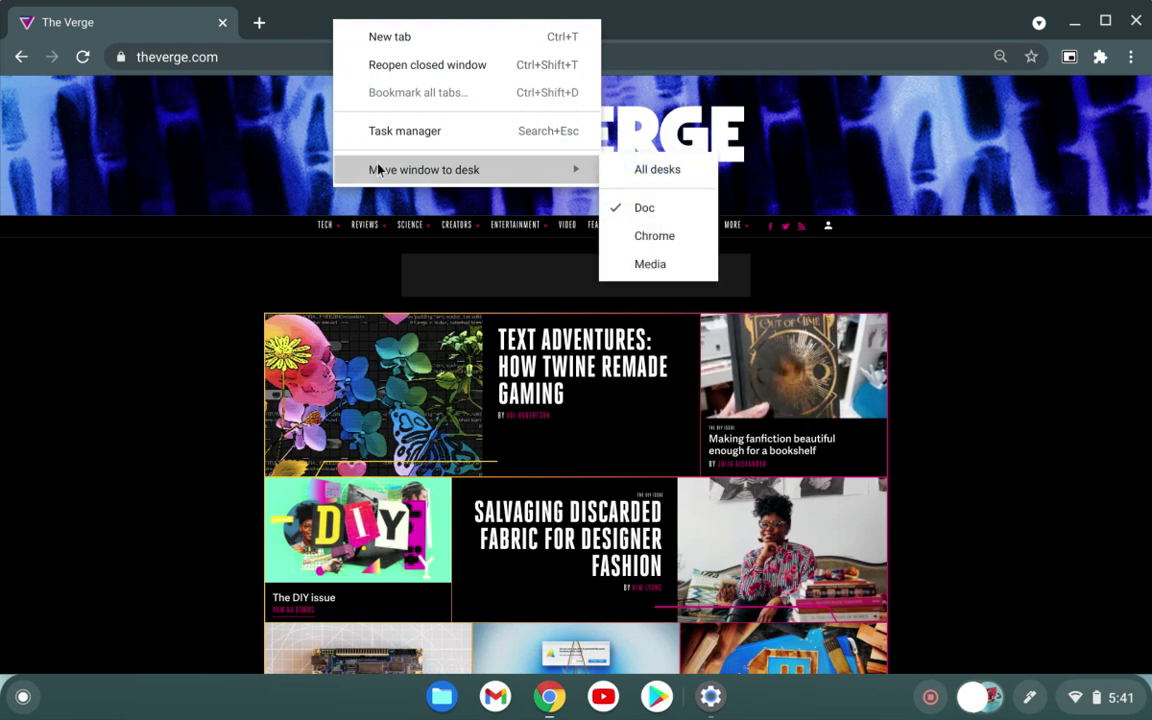
left_click(655, 235)
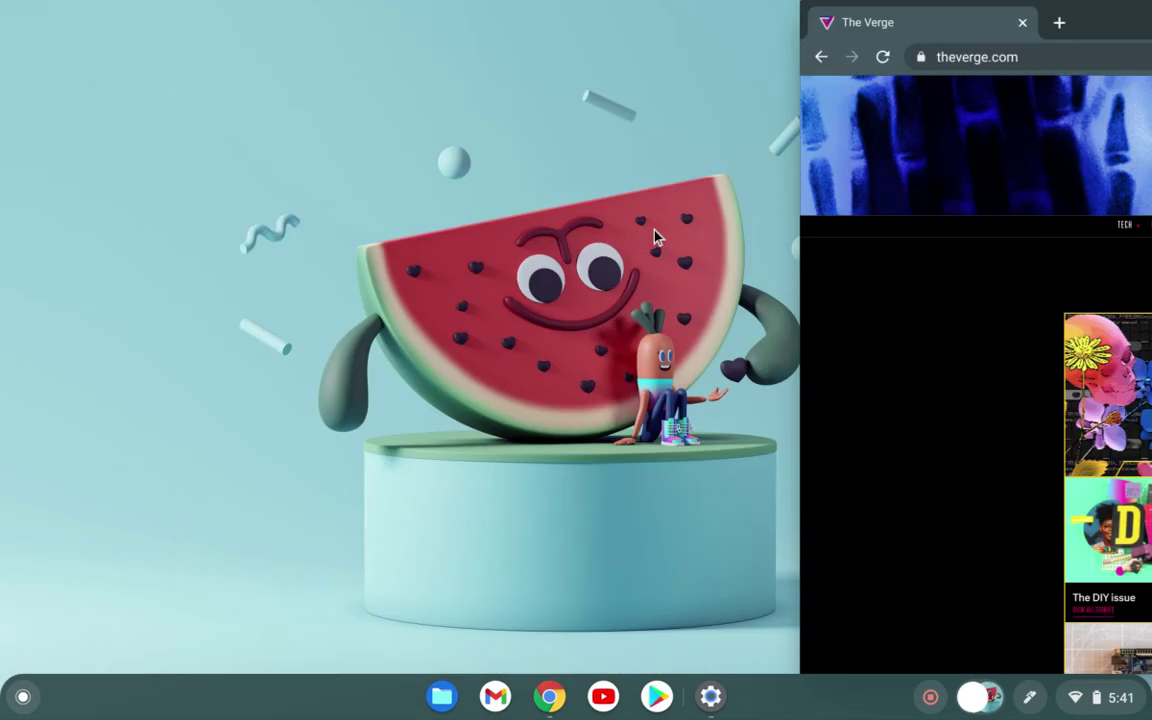
key("super+bracketright")
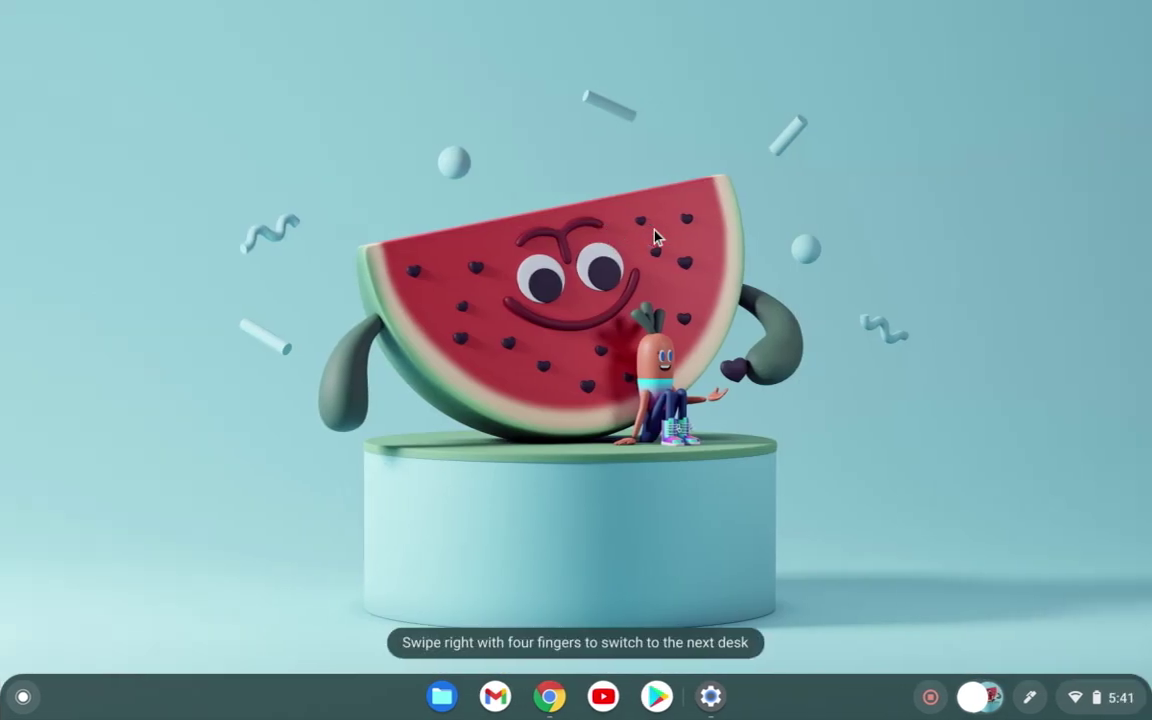
key("super+bracketleft")
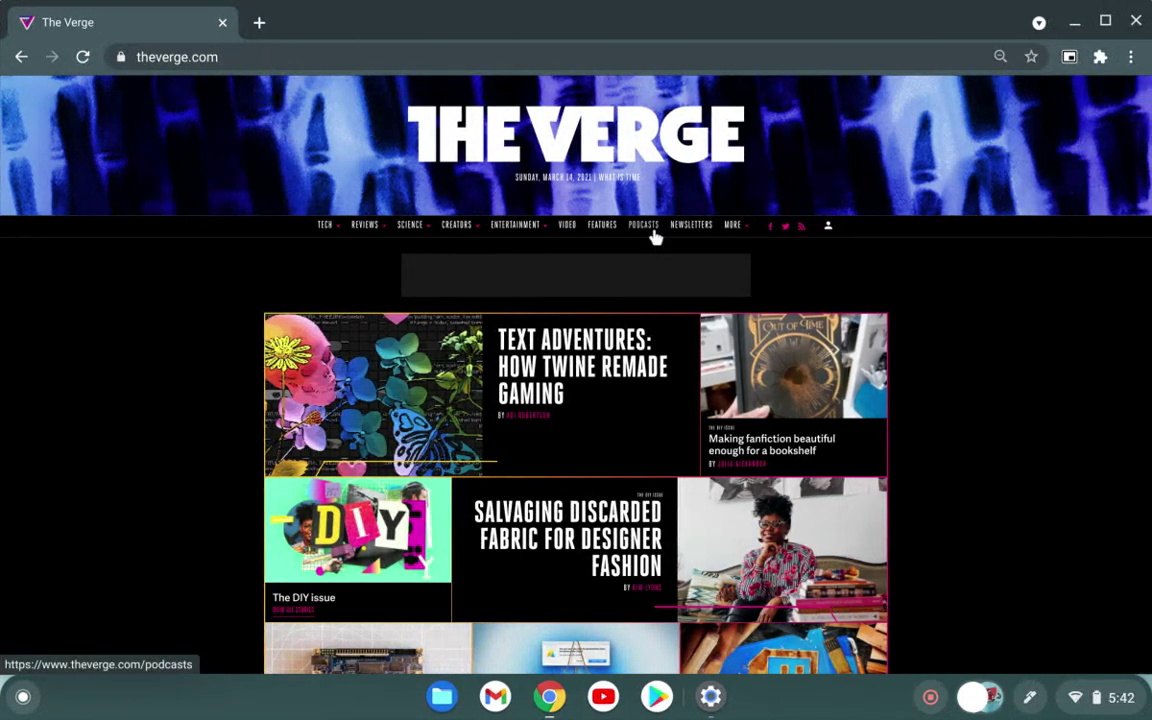
key("super+bracketright")
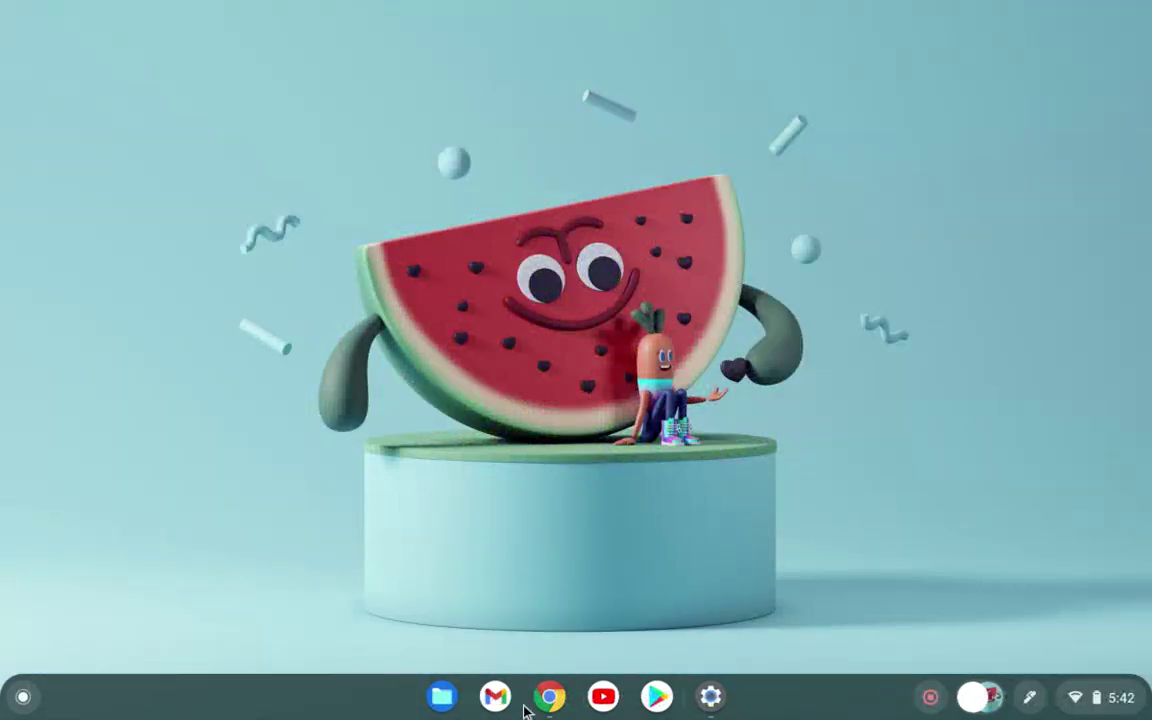
In Files, browse Images, My files and New folder, then open Downloads › Pics and the AM SATT screenshot.
left_click(443, 698)
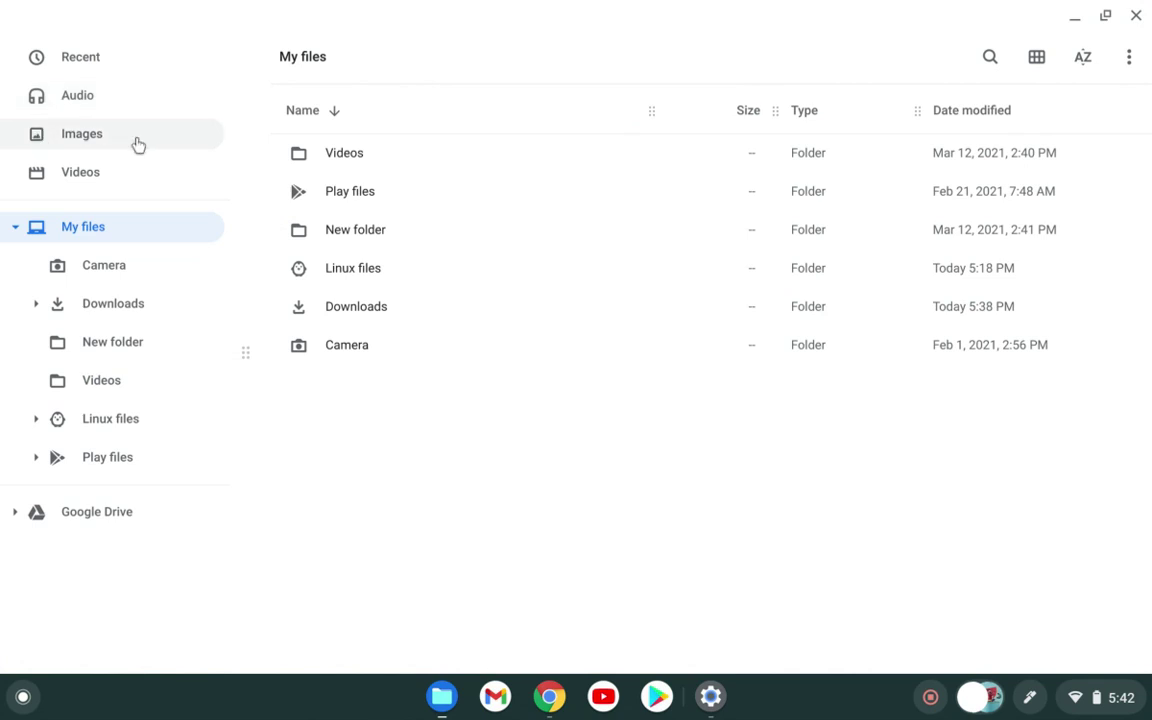
left_click(138, 145)
left_click(112, 216)
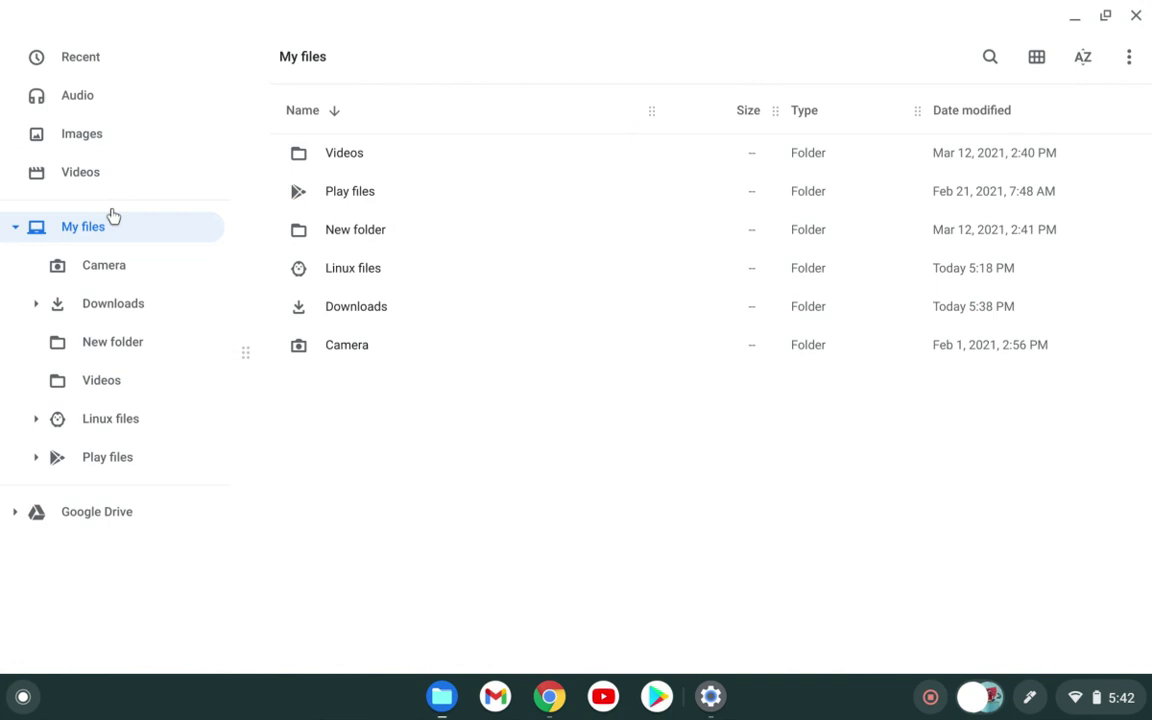
left_click(114, 359)
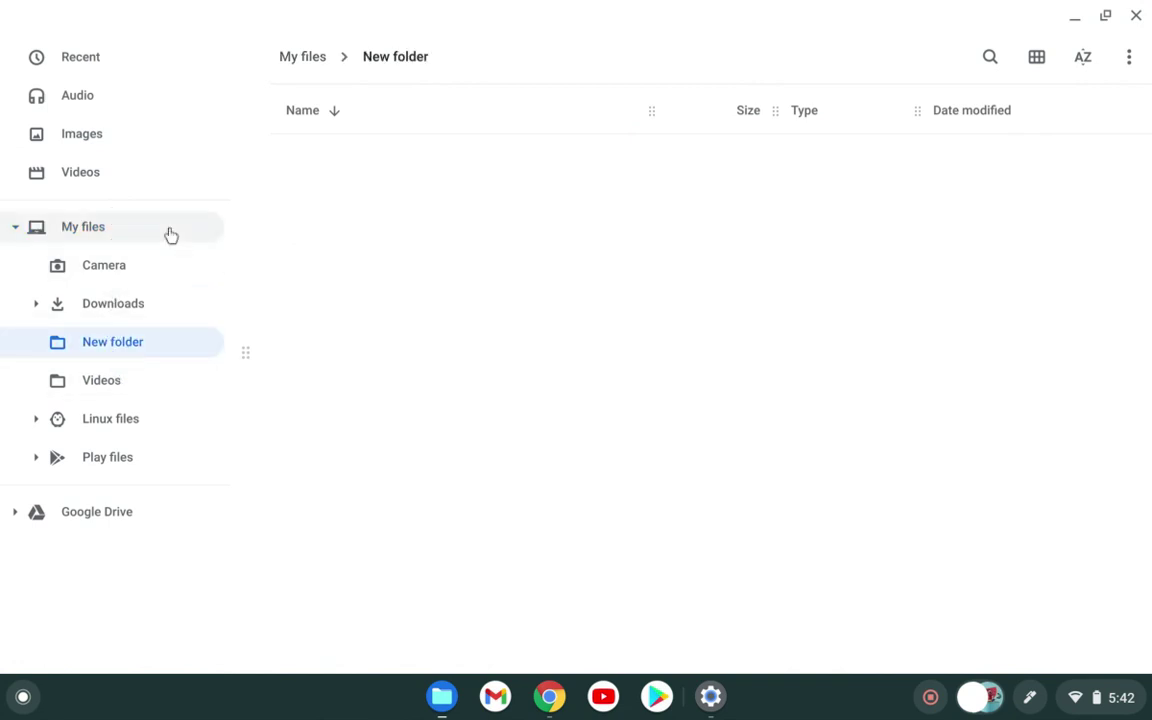
left_click(38, 308)
left_click(112, 347)
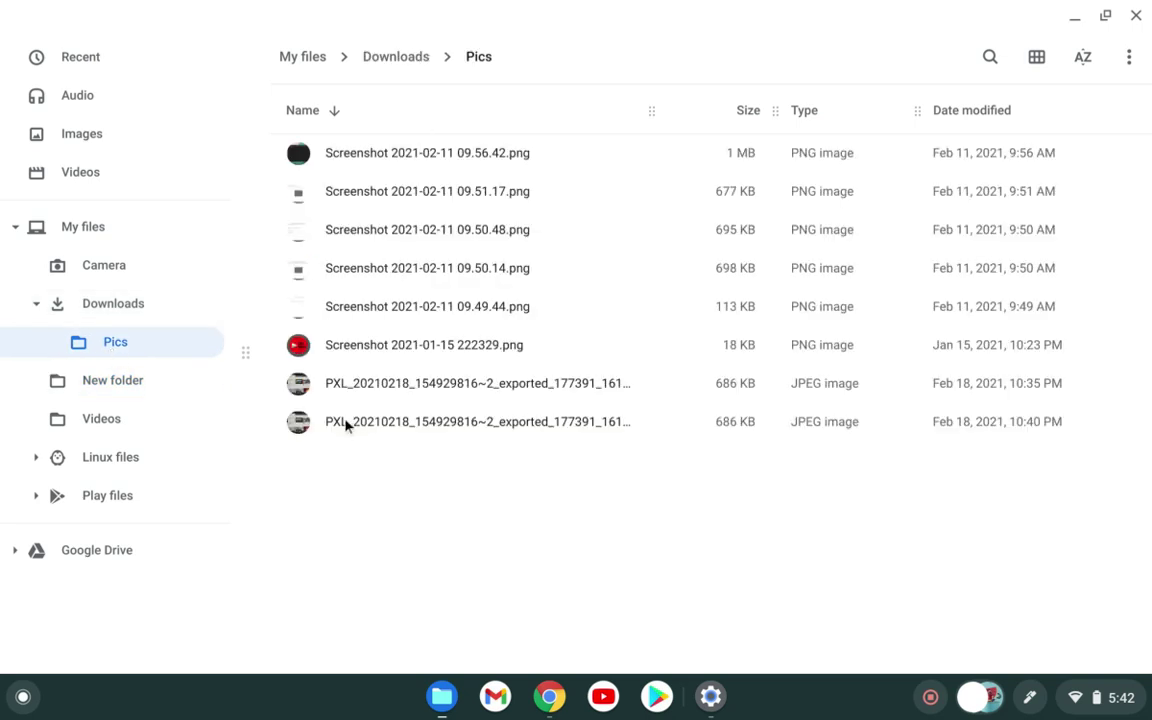
double_click(474, 346)
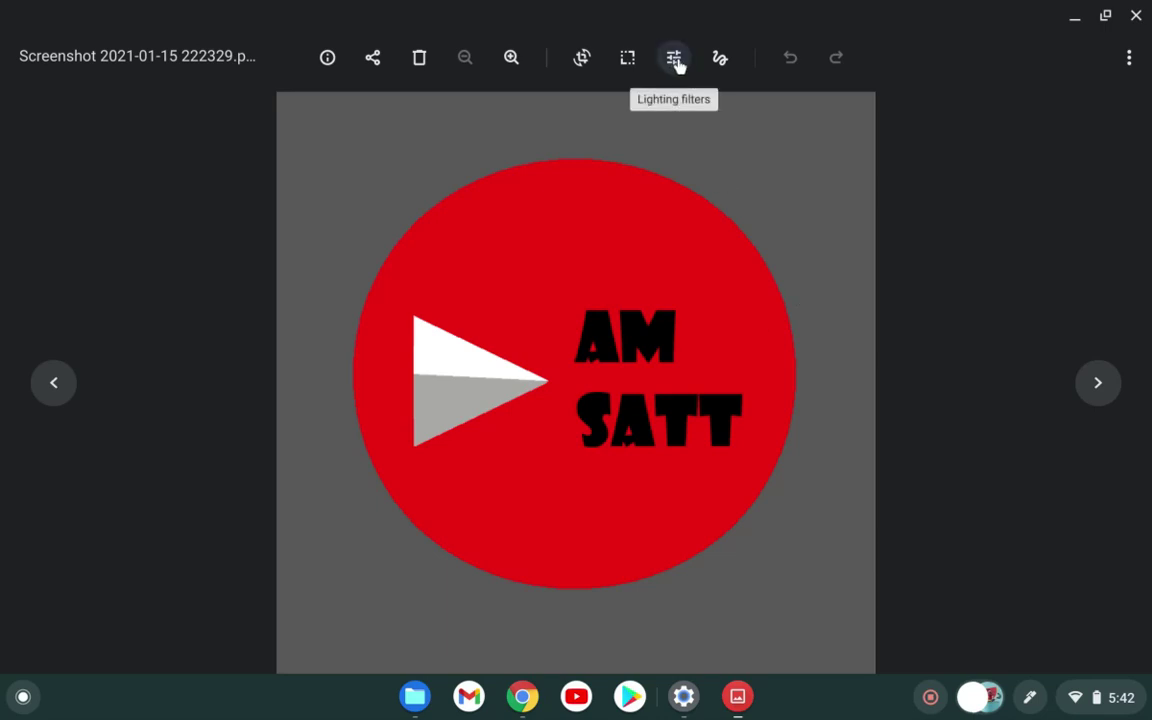
Scribble thin black pen lines over the AM SATT screenshot, then close Gallery discarding them.
left_click(731, 65)
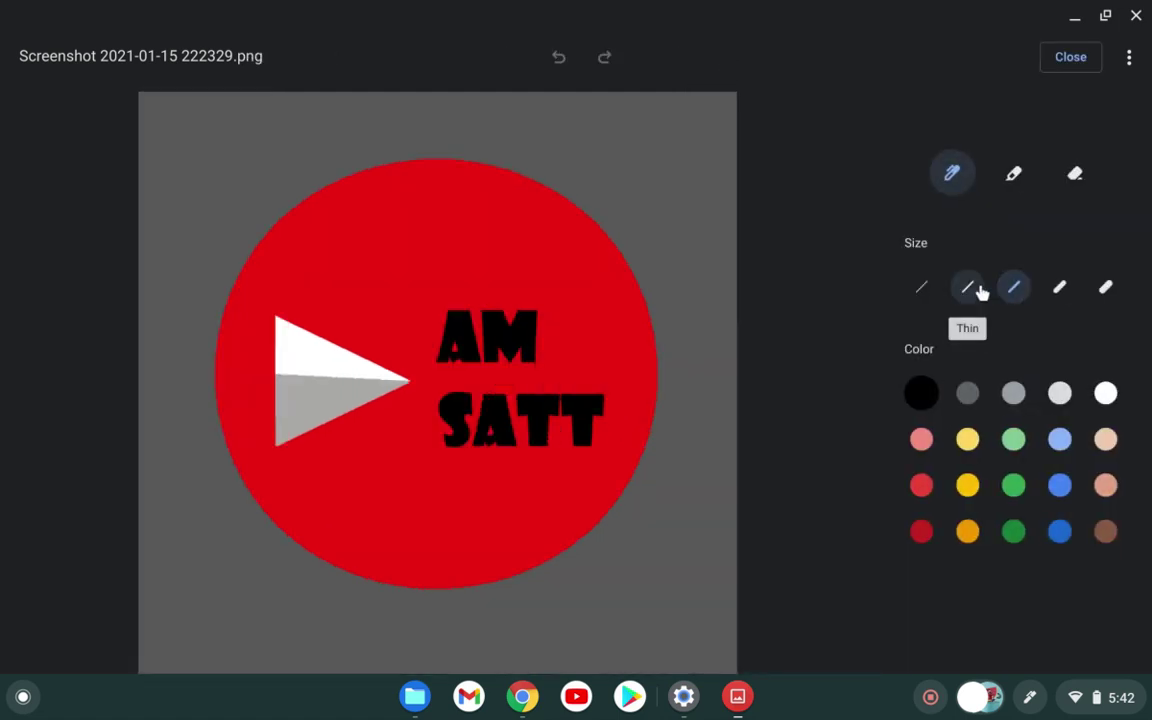
left_click(980, 291)
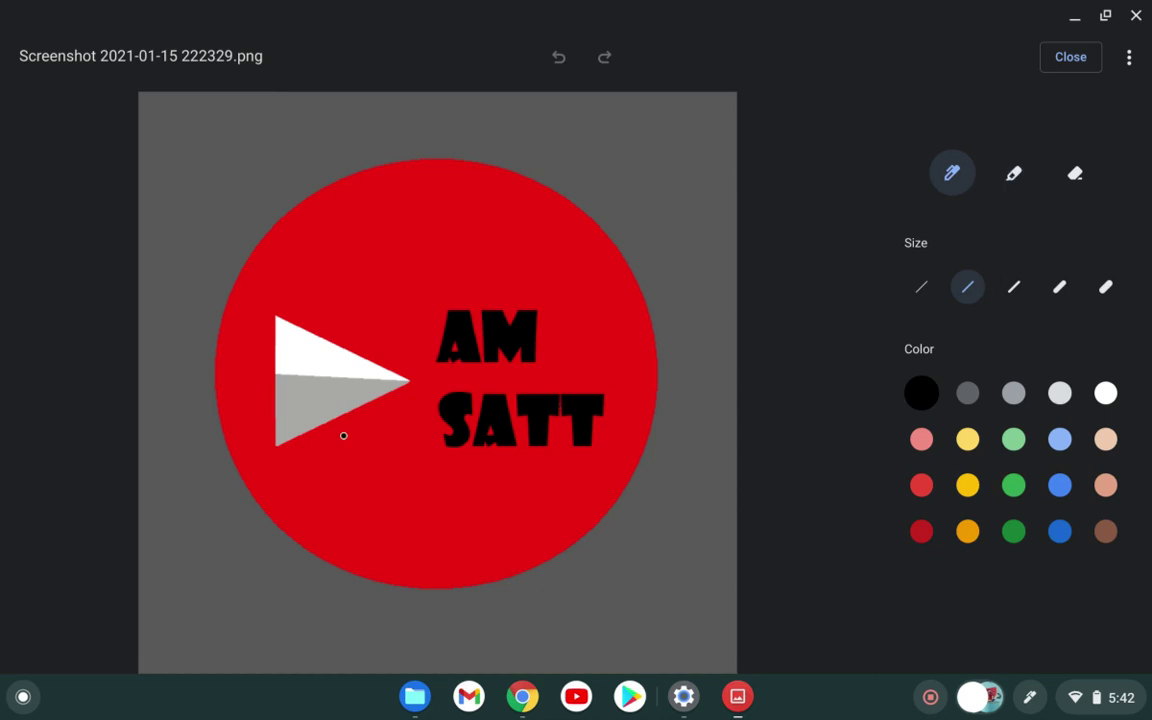
mouse_move(343, 436)
left_mouse_down()
mouse_move(175, 517)
mouse_move(350, 388)
mouse_move(463, 267)
mouse_move(389, 427)
mouse_move(586, 476)
mouse_move(403, 492)
left_mouse_up()
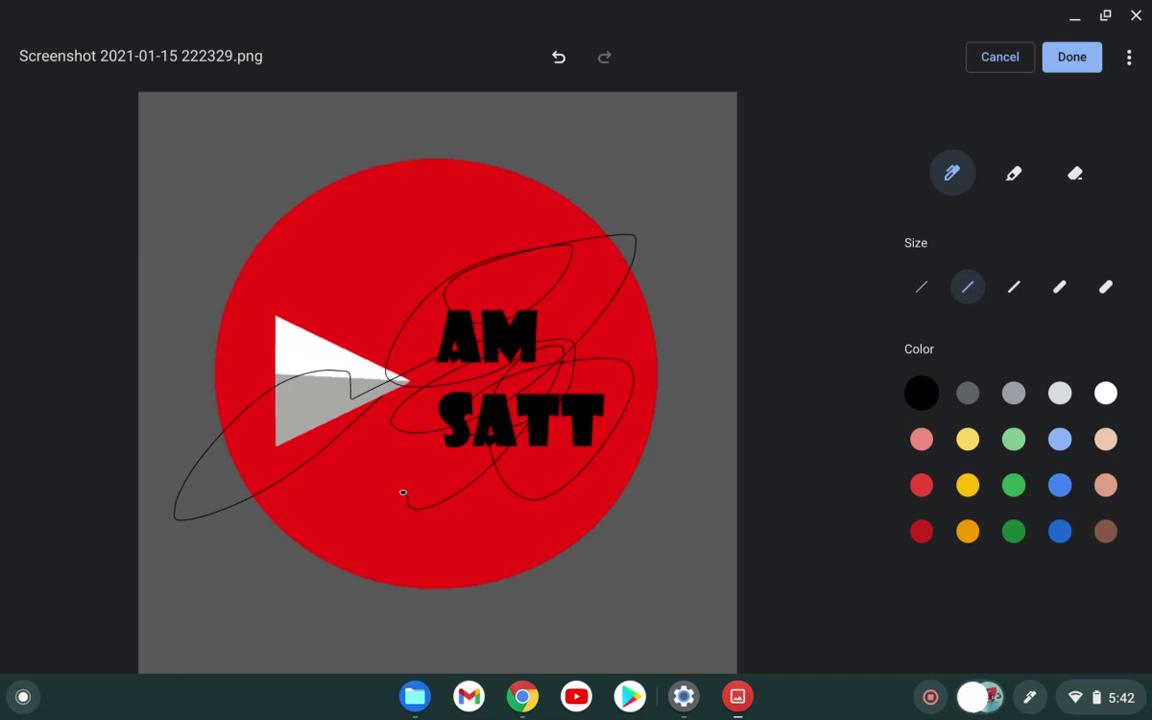
left_click(1137, 15)
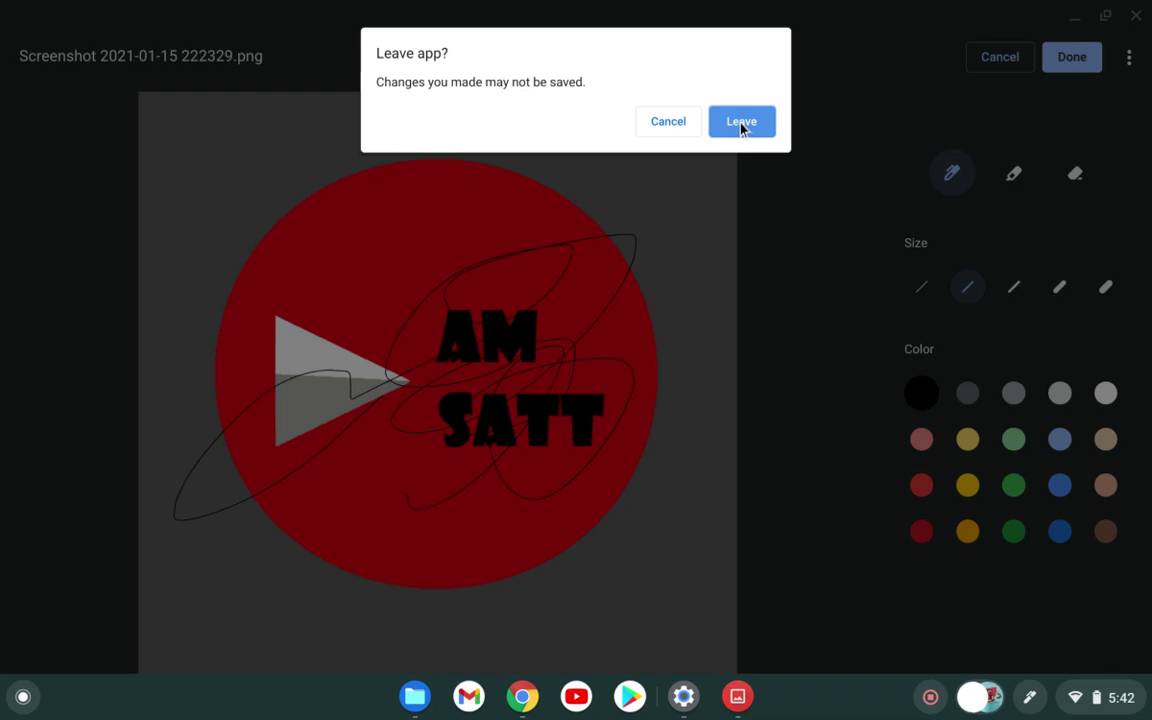
left_click(741, 123)
left_click(766, 616)
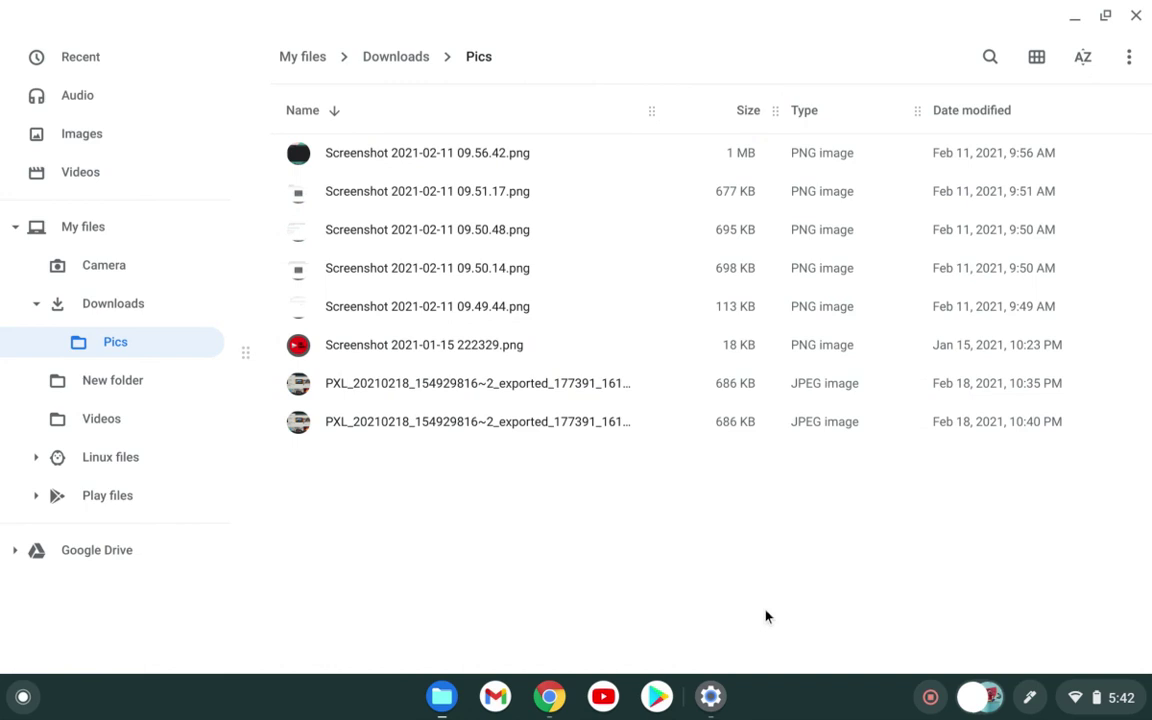
Minimize the Files window to leave only the watermelon-wallpaper desktop.
left_click(1068, 13)
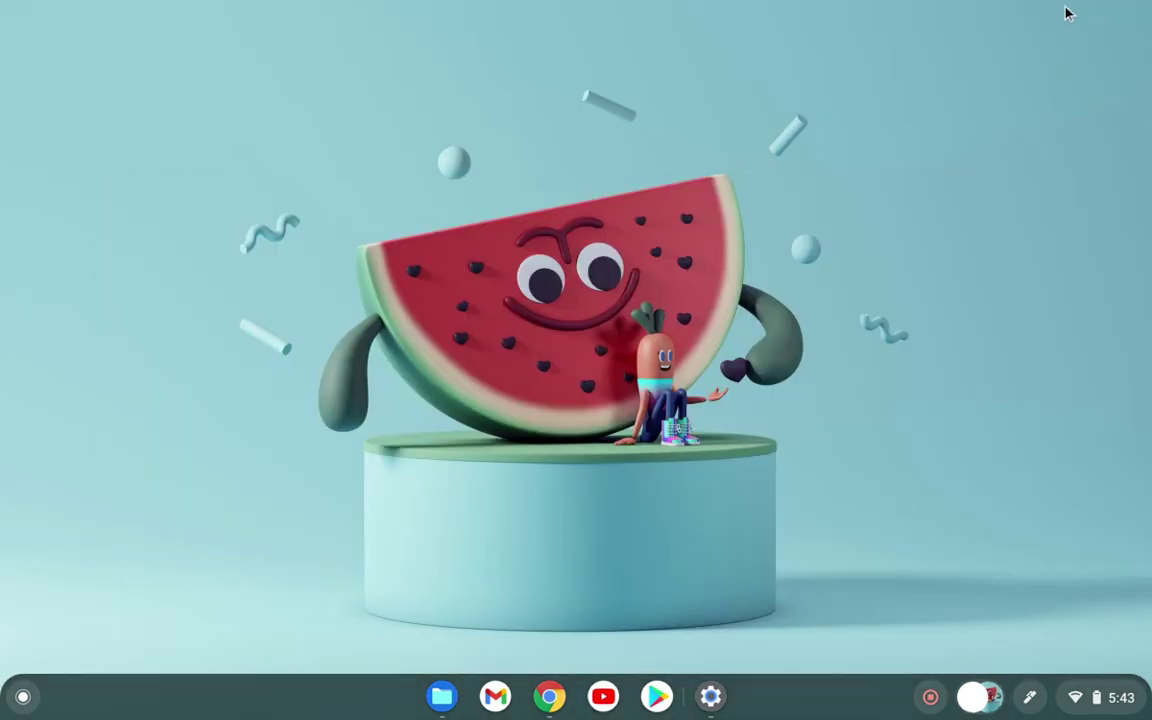